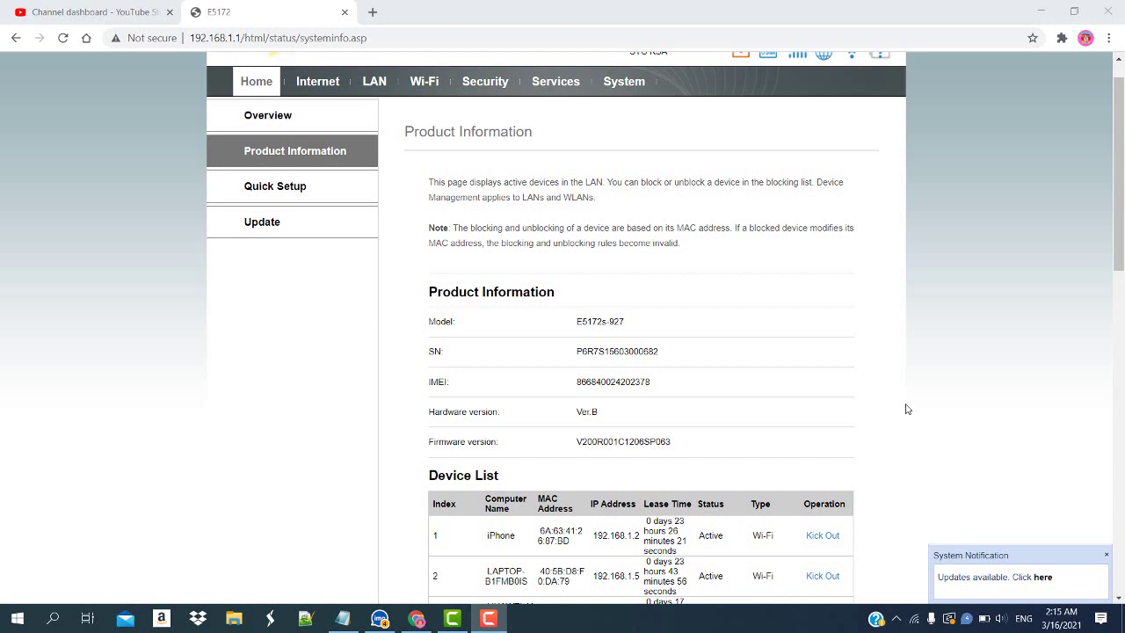
Open a new blank Chrome tab next to the E5172 router admin tab.
{"action": "left_click", "coordinate": [373, 11]}
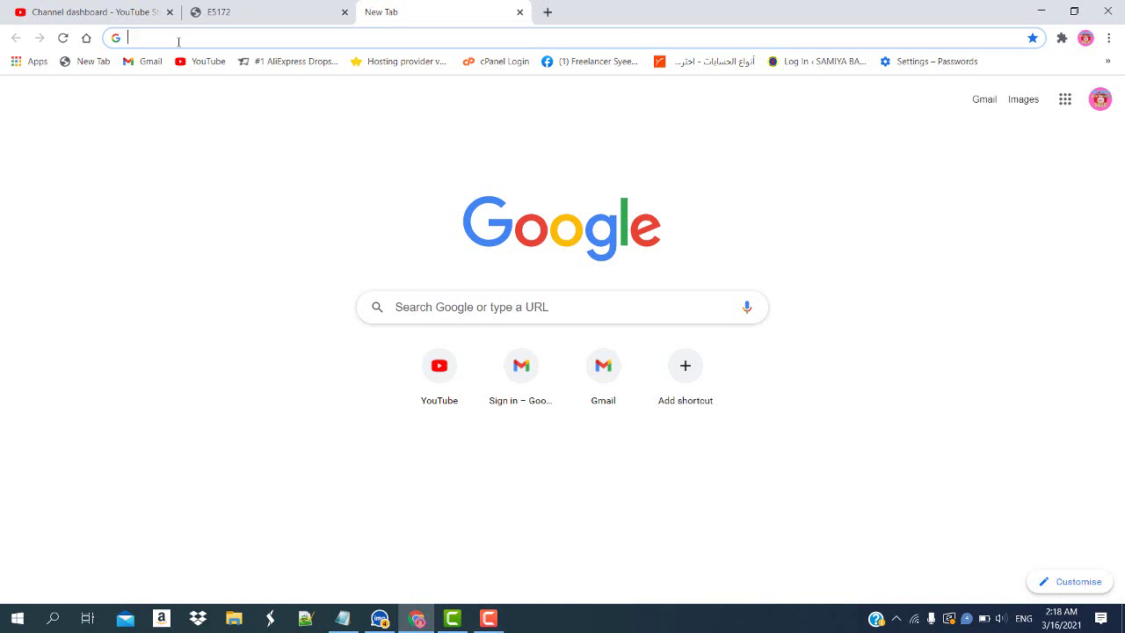
Load facebook.com in the new tab's address bar.
{"action": "left_click", "coordinate": [178, 41]}
{"action": "type", "text": "f"}
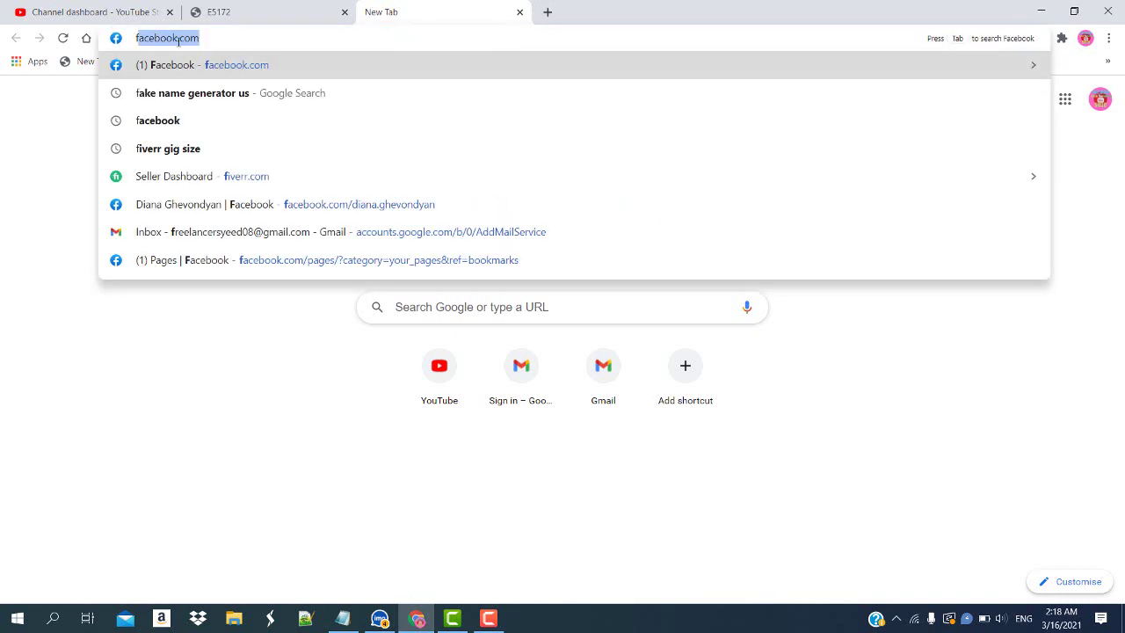
{"action": "type", "text": "ac"}
{"action": "key", "text": "Return"}
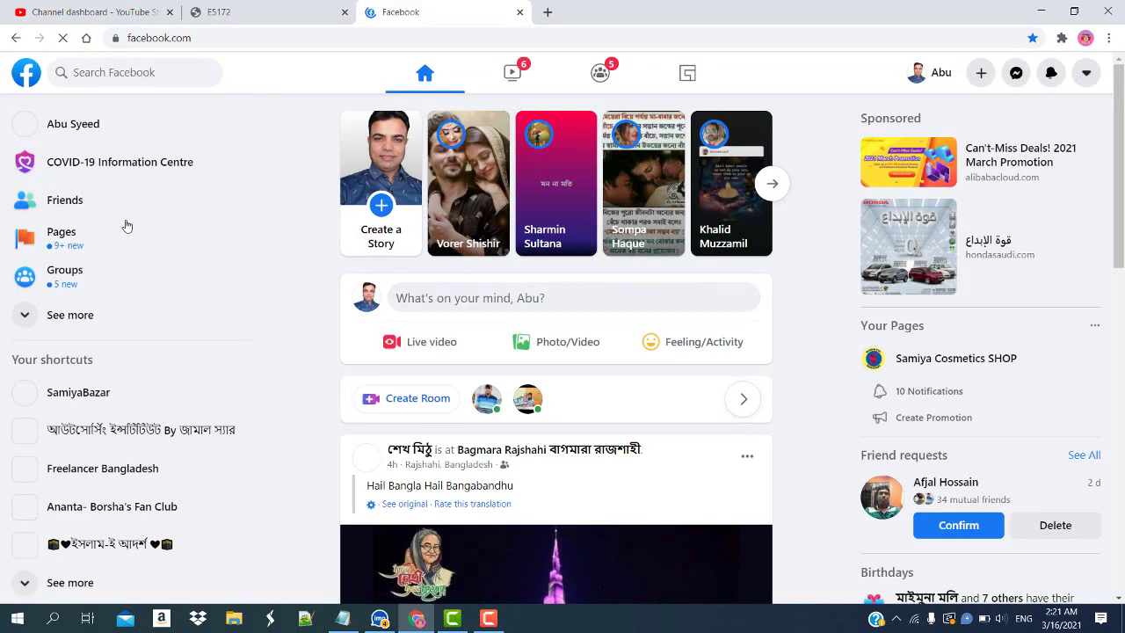
Open the managed Digital Product page from Pages and scroll through its posts and insights.
{"action": "left_click", "coordinate": [67, 239]}
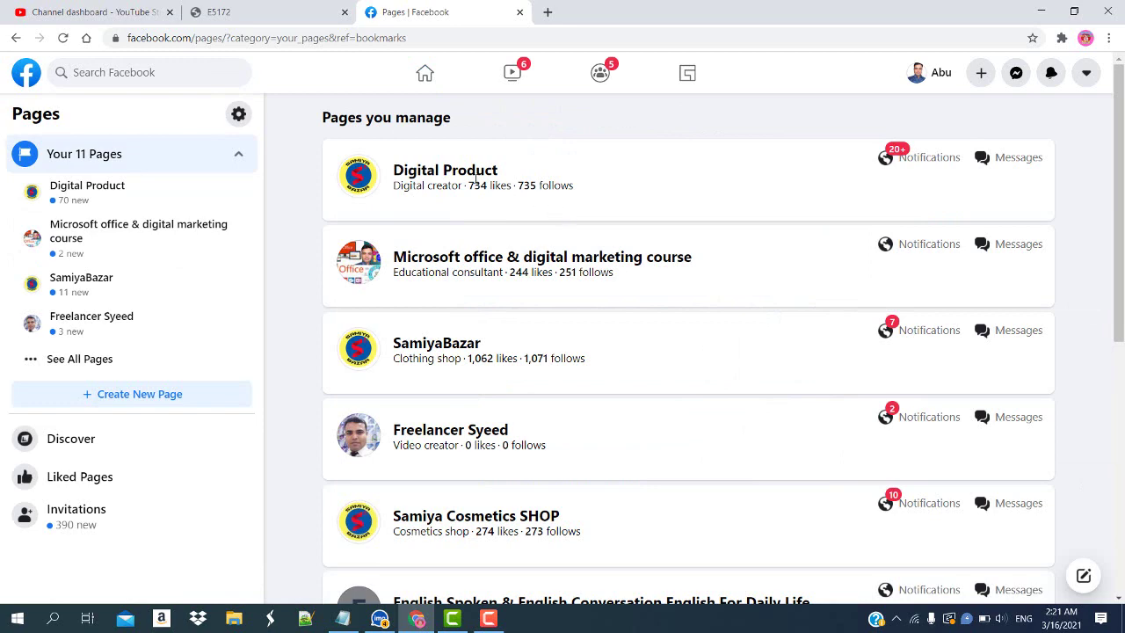
{"action": "left_click", "coordinate": [465, 177]}
{"action": "scroll", "coordinate": [533, 355], "scroll_direction": "down", "scroll_amount": 1}
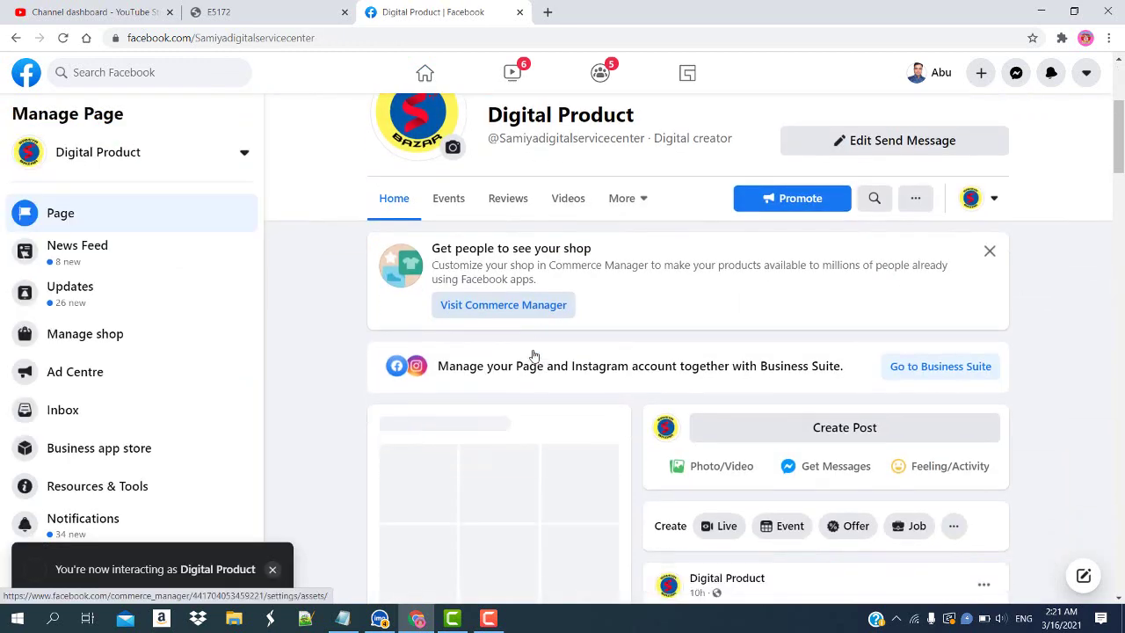
{"action": "scroll", "coordinate": [533, 355], "scroll_direction": "down", "scroll_amount": 1}
{"action": "scroll", "coordinate": [534, 355], "scroll_direction": "down", "scroll_amount": 1}
{"action": "scroll", "coordinate": [533, 355], "scroll_direction": "down", "scroll_amount": 1}
{"action": "scroll", "coordinate": [597, 316], "scroll_direction": "down", "scroll_amount": 3}
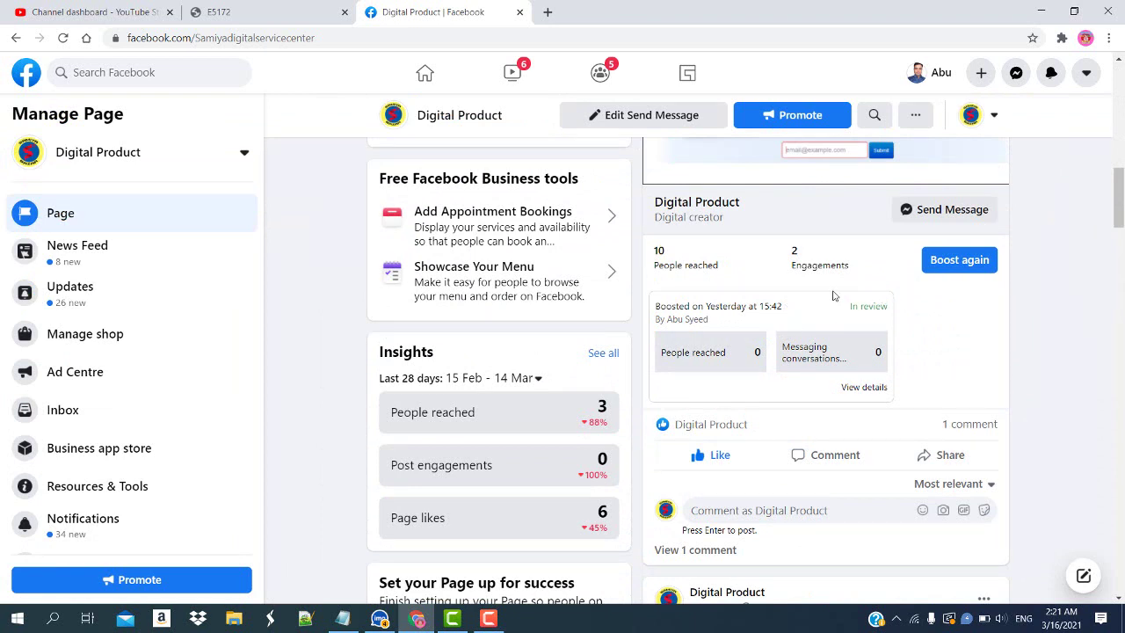
{"action": "scroll", "coordinate": [834, 296], "scroll_direction": "up", "scroll_amount": 2}
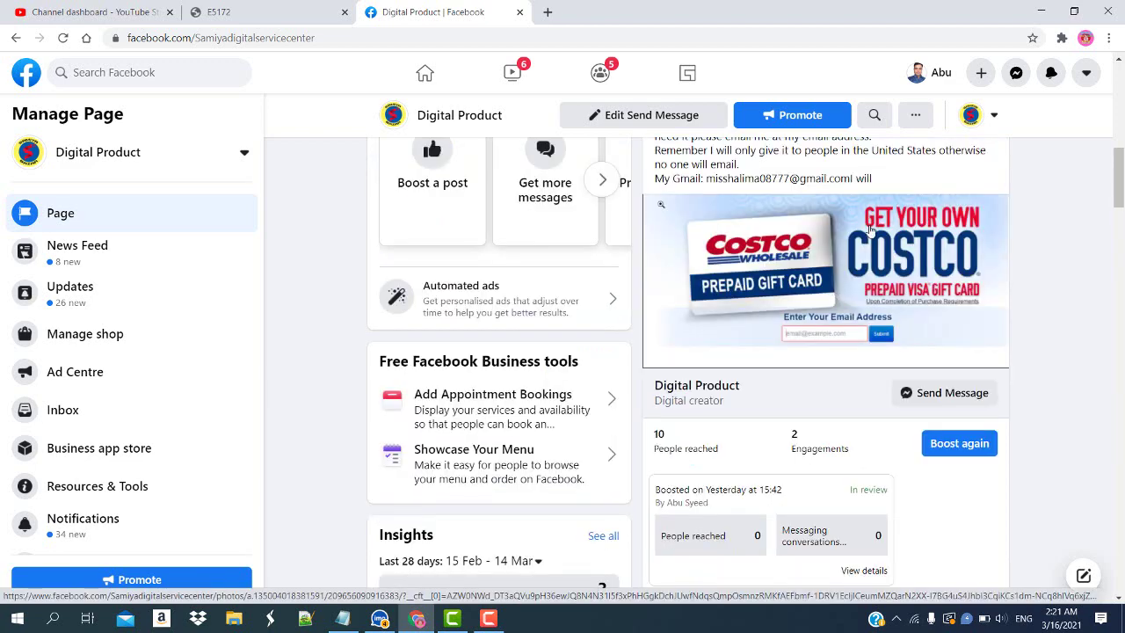
{"action": "scroll", "coordinate": [834, 296], "scroll_direction": "up", "scroll_amount": 2}
{"action": "scroll", "coordinate": [834, 296], "scroll_direction": "up", "scroll_amount": 1}
{"action": "scroll", "coordinate": [783, 389], "scroll_direction": "down", "scroll_amount": 1}
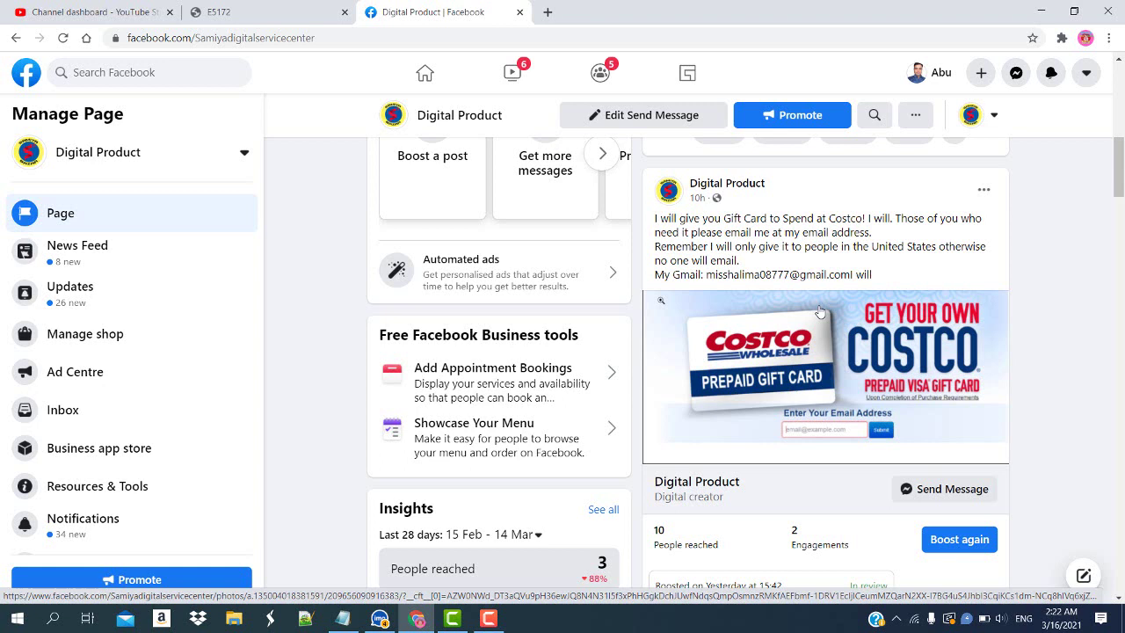
{"action": "scroll", "coordinate": [819, 312], "scroll_direction": "down", "scroll_amount": 1}
{"action": "scroll", "coordinate": [819, 312], "scroll_direction": "down", "scroll_amount": 2}
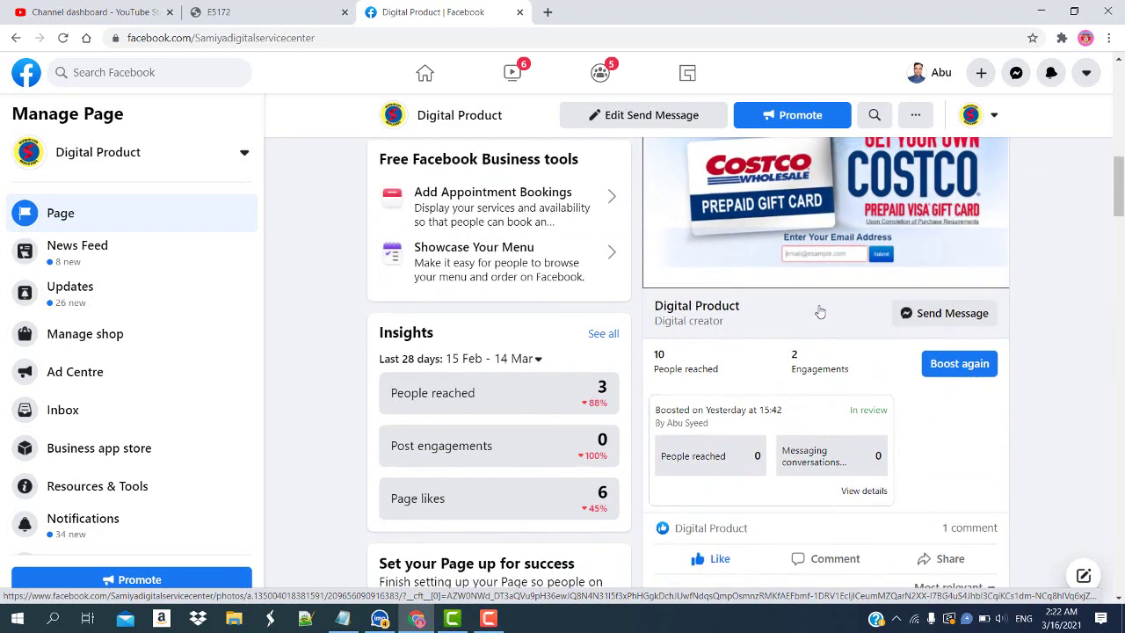
{"action": "scroll", "coordinate": [791, 325], "scroll_direction": "up", "scroll_amount": 3}
{"action": "scroll", "coordinate": [719, 358], "scroll_direction": "up", "scroll_amount": 3}
{"action": "scroll", "coordinate": [719, 358], "scroll_direction": "down", "scroll_amount": 2}
{"action": "scroll", "coordinate": [729, 343], "scroll_direction": "down", "scroll_amount": 1}
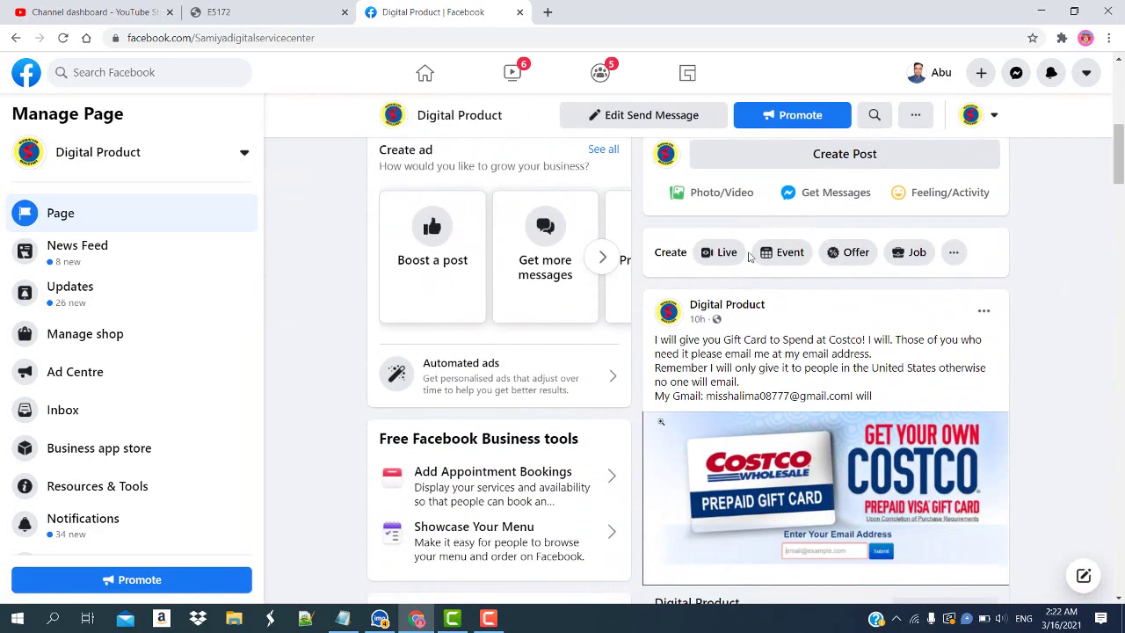
{"action": "scroll", "coordinate": [765, 308], "scroll_direction": "up", "scroll_amount": 1}
{"action": "scroll", "coordinate": [801, 265], "scroll_direction": "up", "scroll_amount": 1}
Publish a photo post with the Digital Marketing Bangla banner image on Digital Product.
{"action": "left_click", "coordinate": [836, 281]}
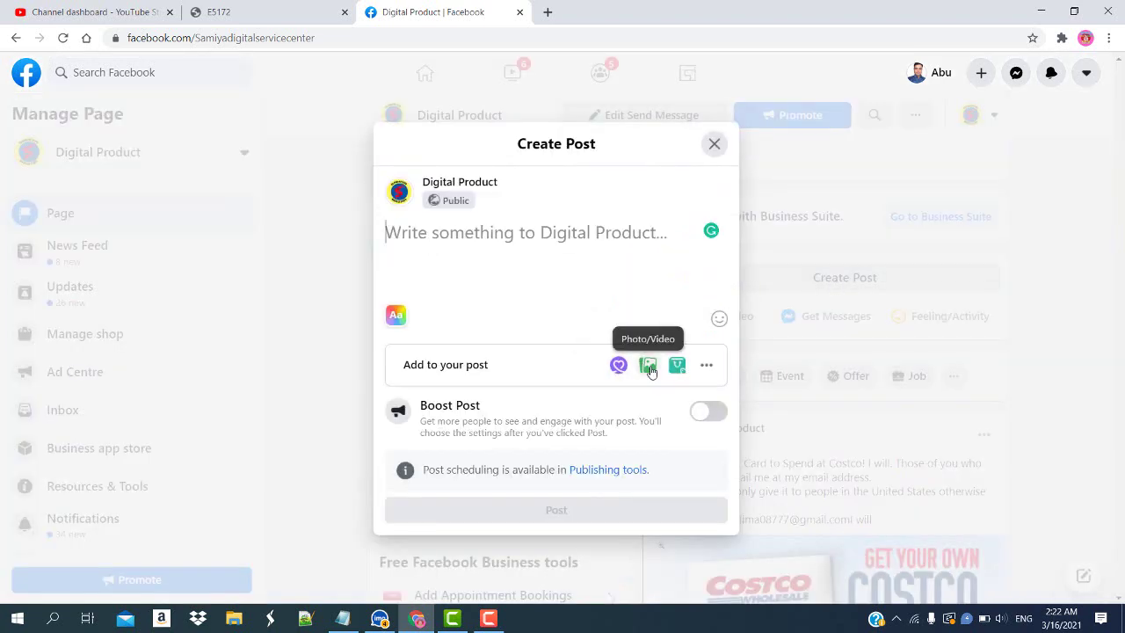
{"action": "left_click", "coordinate": [648, 366]}
{"action": "double_click", "coordinate": [202, 153]}
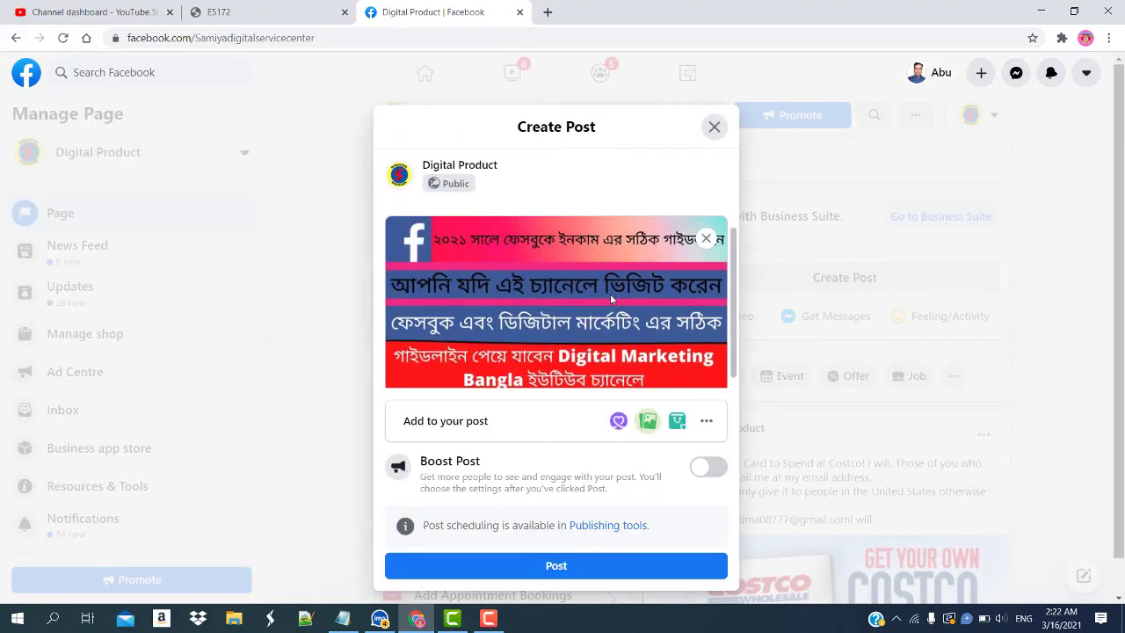
{"action": "scroll", "coordinate": [611, 300], "scroll_direction": "down", "scroll_amount": 1}
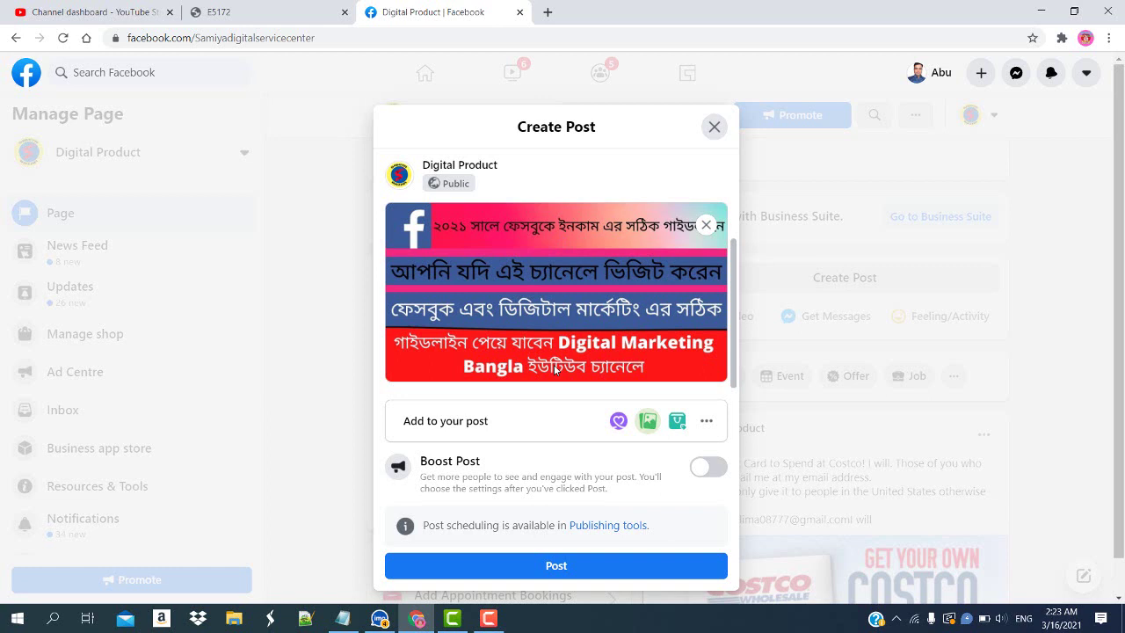
{"action": "left_click", "coordinate": [559, 567]}
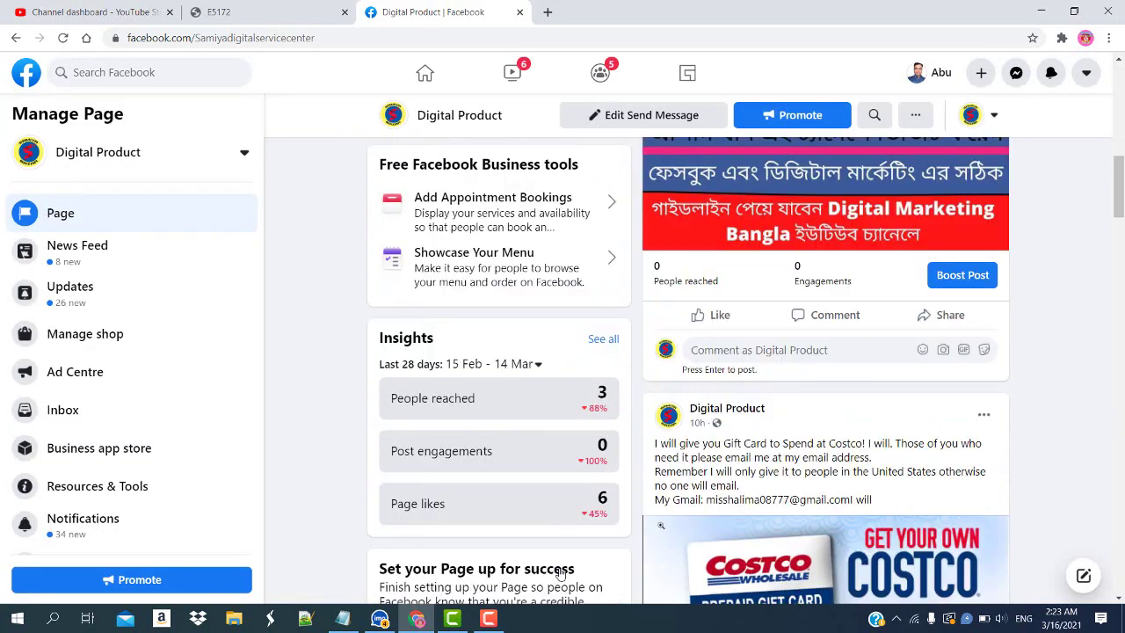
{"action": "scroll", "coordinate": [581, 304], "scroll_direction": "down", "scroll_amount": 1}
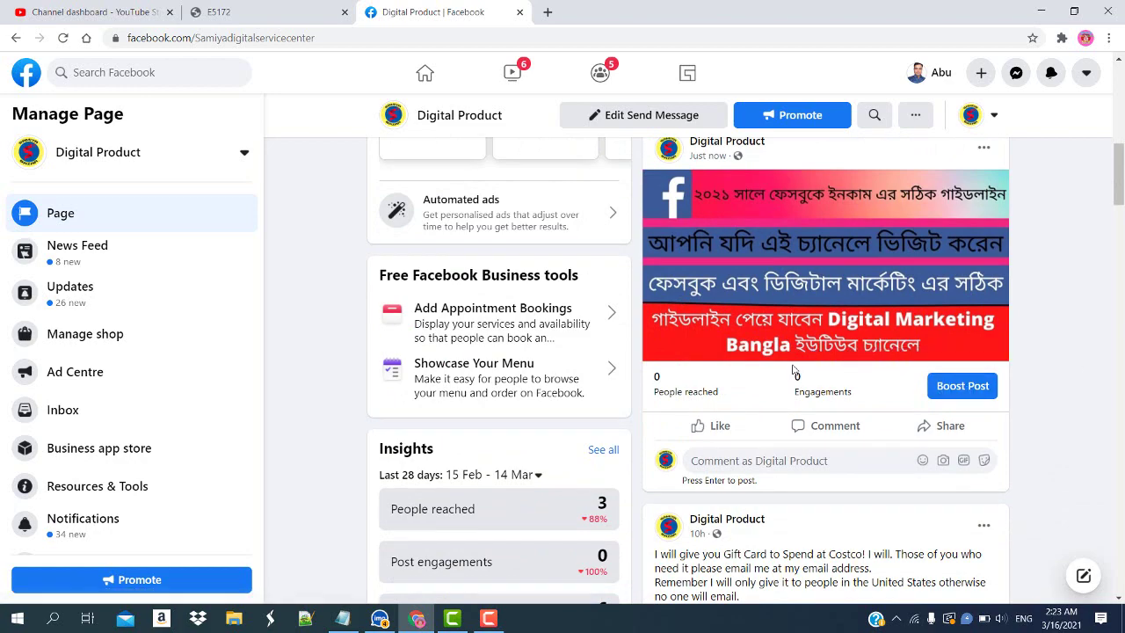
{"action": "scroll", "coordinate": [793, 369], "scroll_direction": "up", "scroll_amount": 2}
{"action": "scroll", "coordinate": [792, 369], "scroll_direction": "up", "scroll_amount": 2}
{"action": "scroll", "coordinate": [792, 369], "scroll_direction": "up", "scroll_amount": 3}
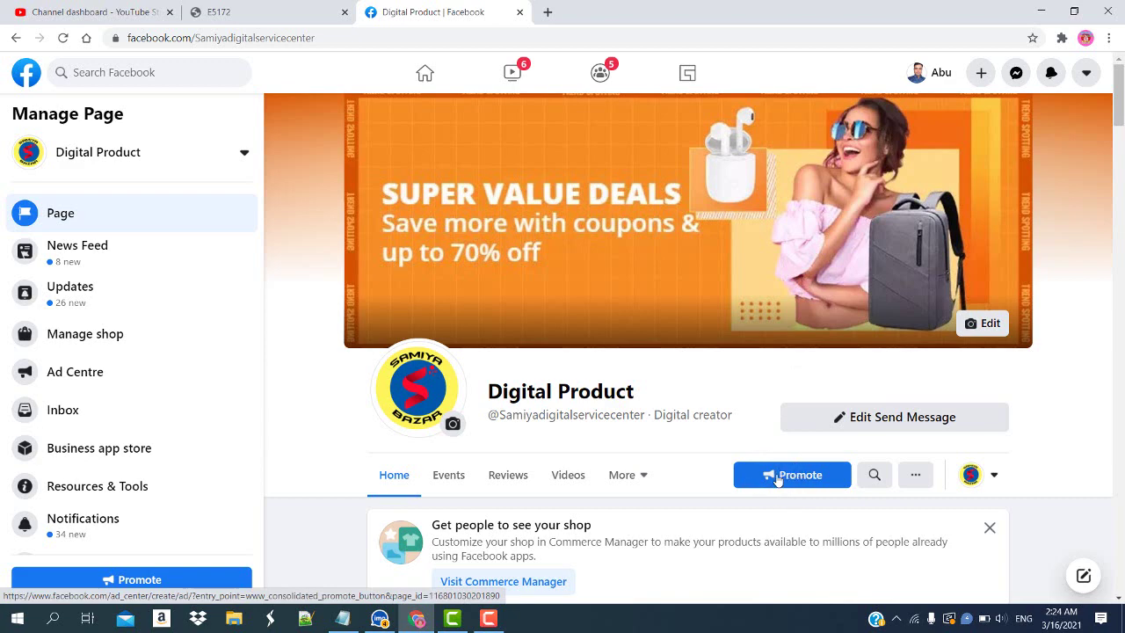
{"action": "left_click", "coordinate": [798, 484]}
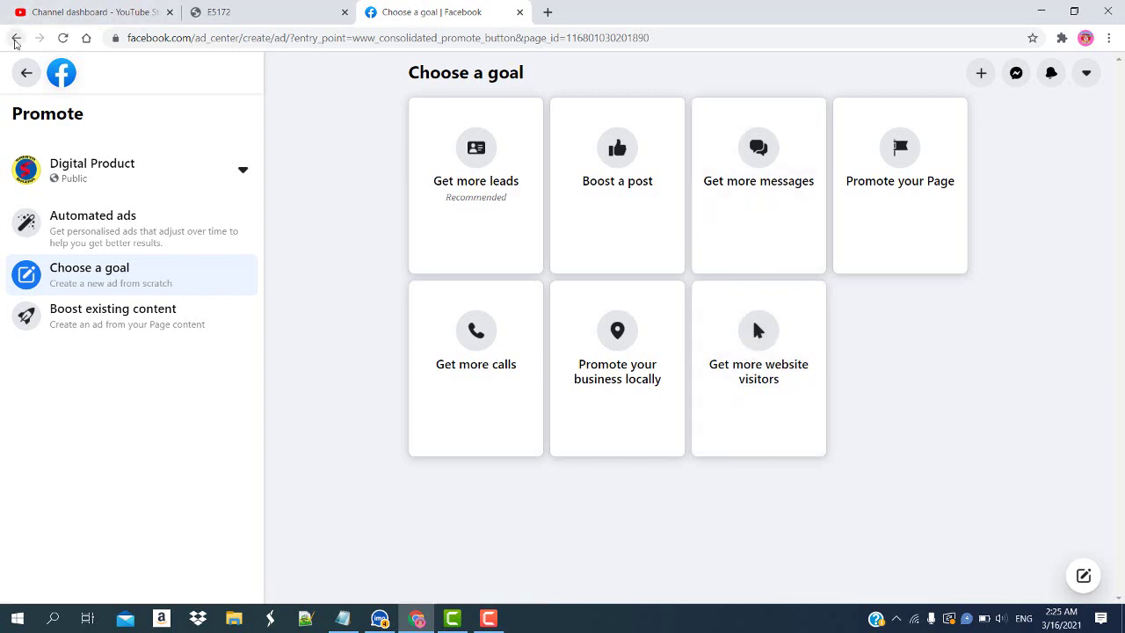
{"action": "left_click", "coordinate": [15, 40]}
{"action": "scroll", "coordinate": [687, 359], "scroll_direction": "down", "scroll_amount": 3}
{"action": "scroll", "coordinate": [687, 358], "scroll_direction": "down", "scroll_amount": 2}
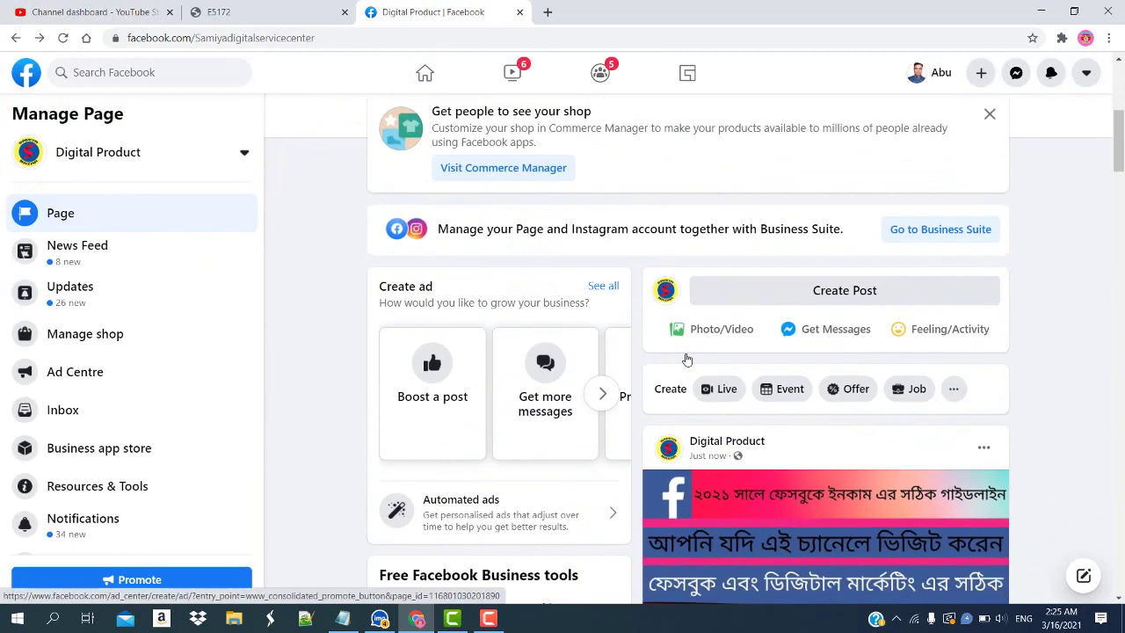
{"action": "scroll", "coordinate": [808, 392], "scroll_direction": "down", "scroll_amount": 2}
{"action": "scroll", "coordinate": [782, 394], "scroll_direction": "down", "scroll_amount": 2}
{"action": "scroll", "coordinate": [761, 395], "scroll_direction": "up", "scroll_amount": 3}
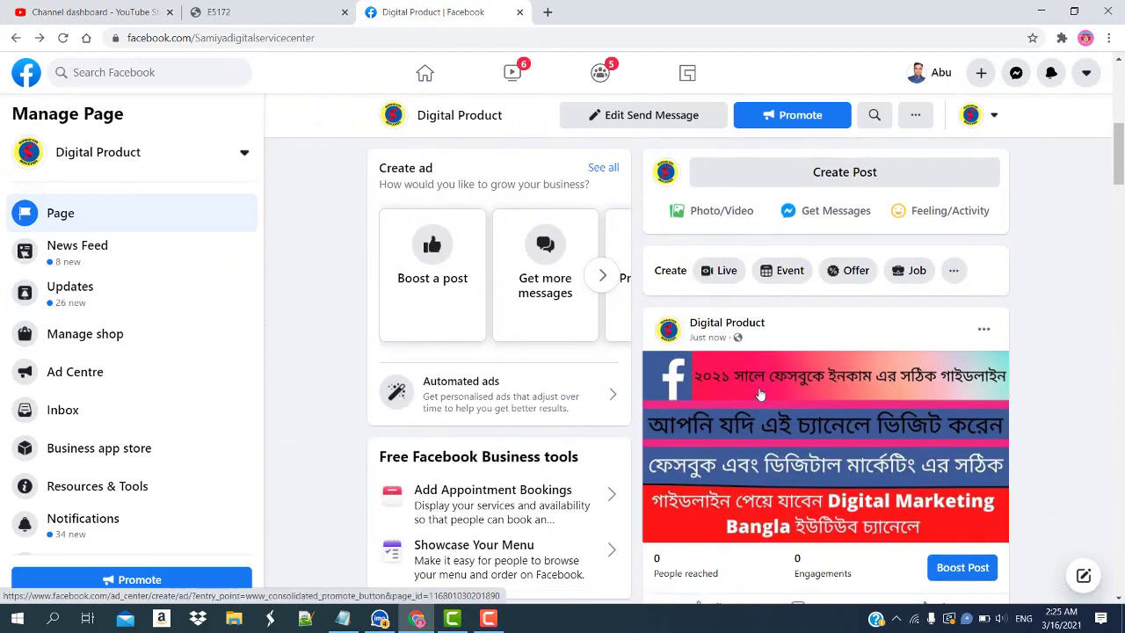
{"action": "scroll", "coordinate": [761, 395], "scroll_direction": "down", "scroll_amount": 3}
{"action": "scroll", "coordinate": [773, 369], "scroll_direction": "up", "scroll_amount": 2}
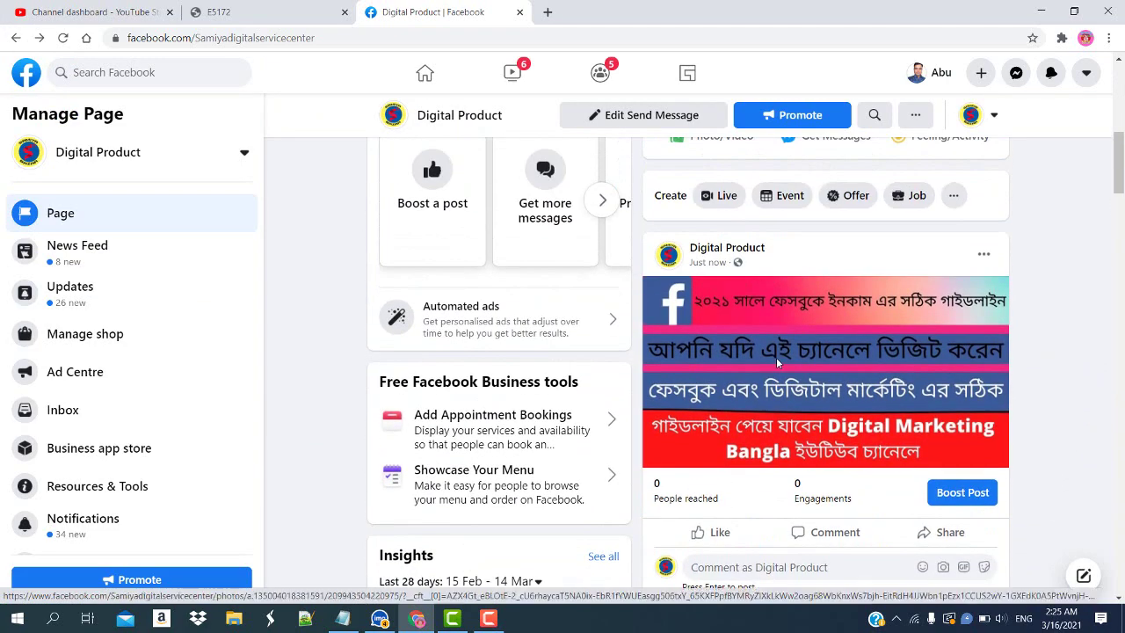
Start boosting the banner post and save Automatic as its goal after trying other goals.
{"action": "left_click", "coordinate": [962, 490]}
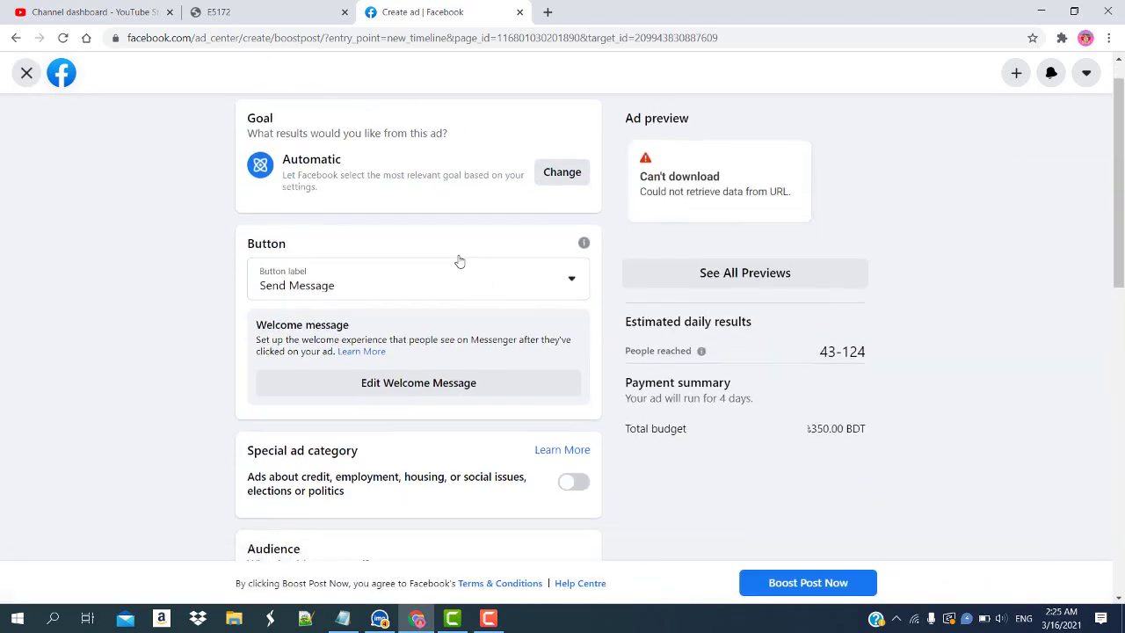
{"action": "scroll", "coordinate": [455, 192], "scroll_direction": "up", "scroll_amount": 1}
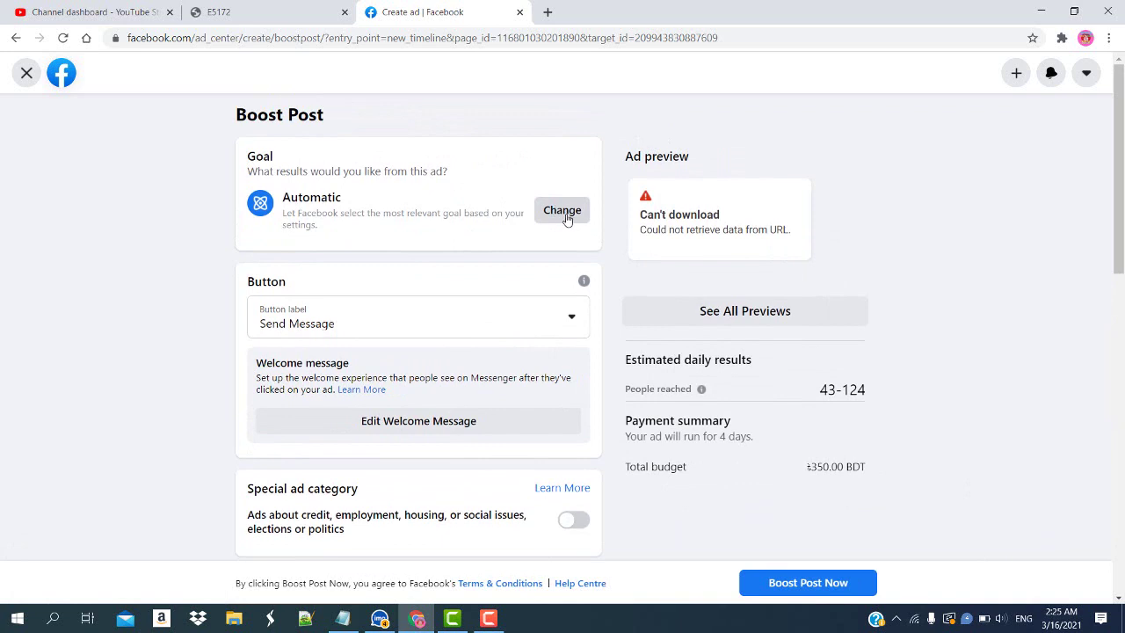
{"action": "left_click", "coordinate": [566, 220]}
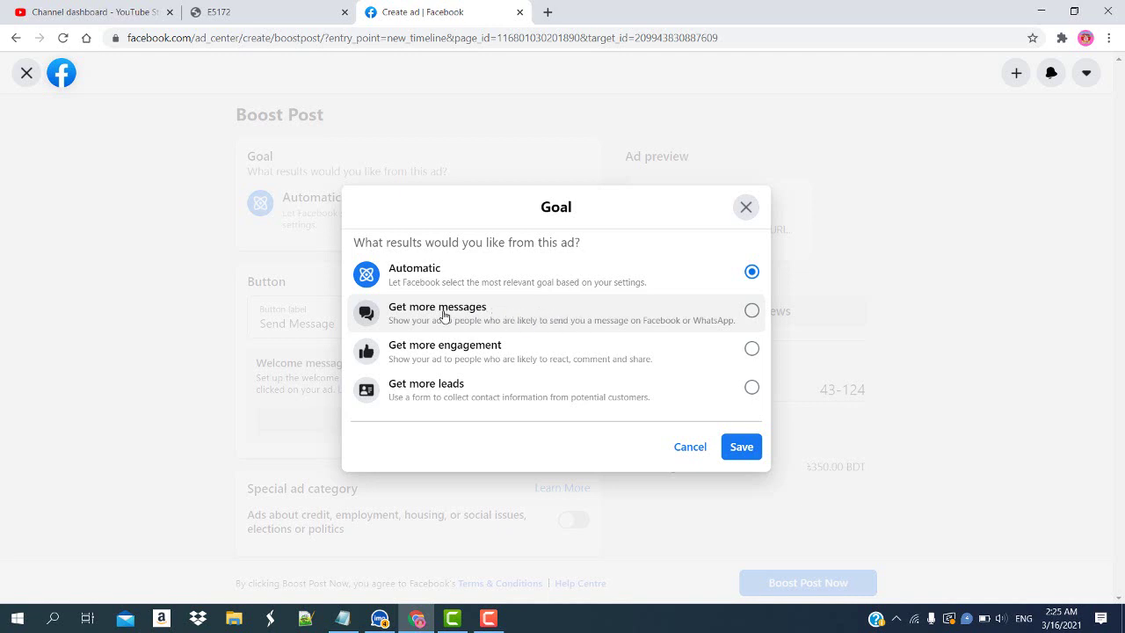
{"action": "left_click", "coordinate": [751, 311]}
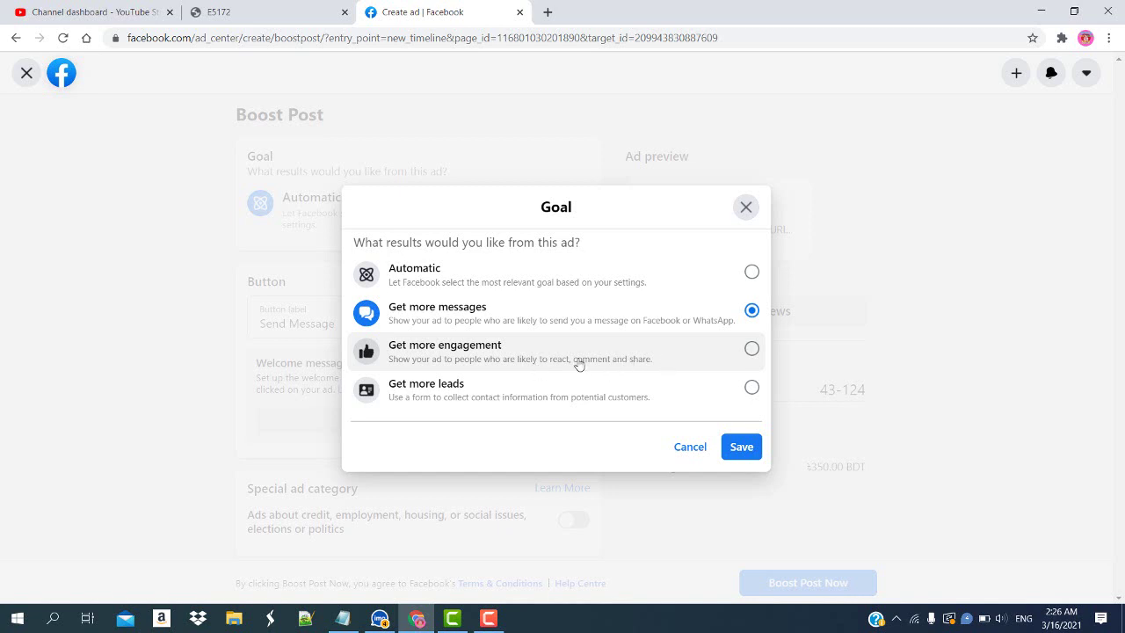
{"action": "left_click", "coordinate": [752, 349]}
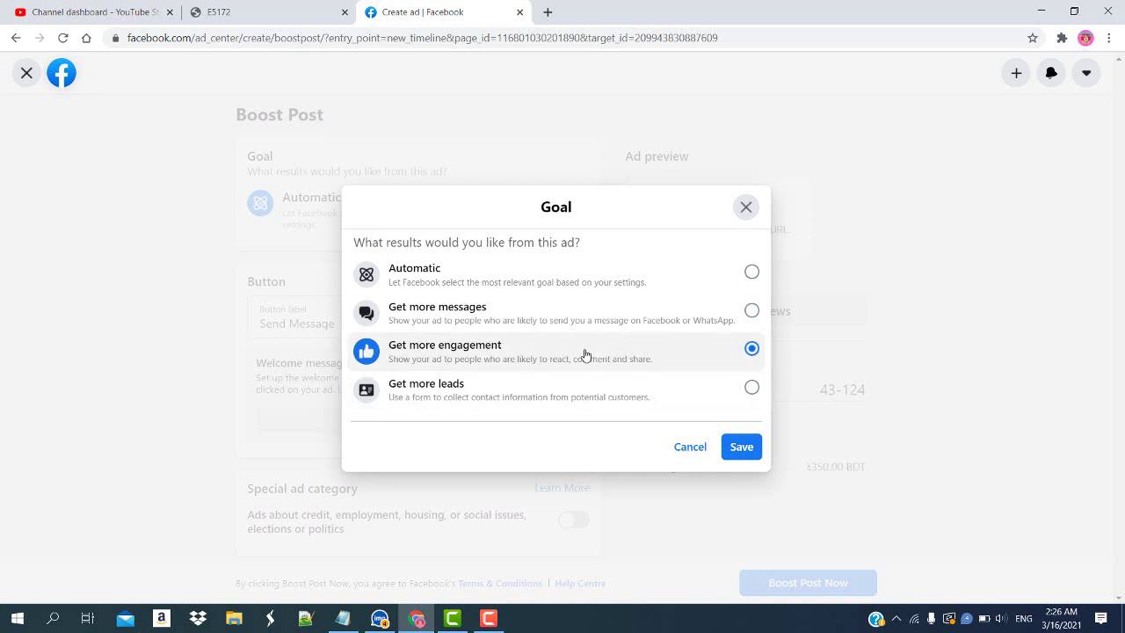
{"action": "left_click", "coordinate": [752, 271]}
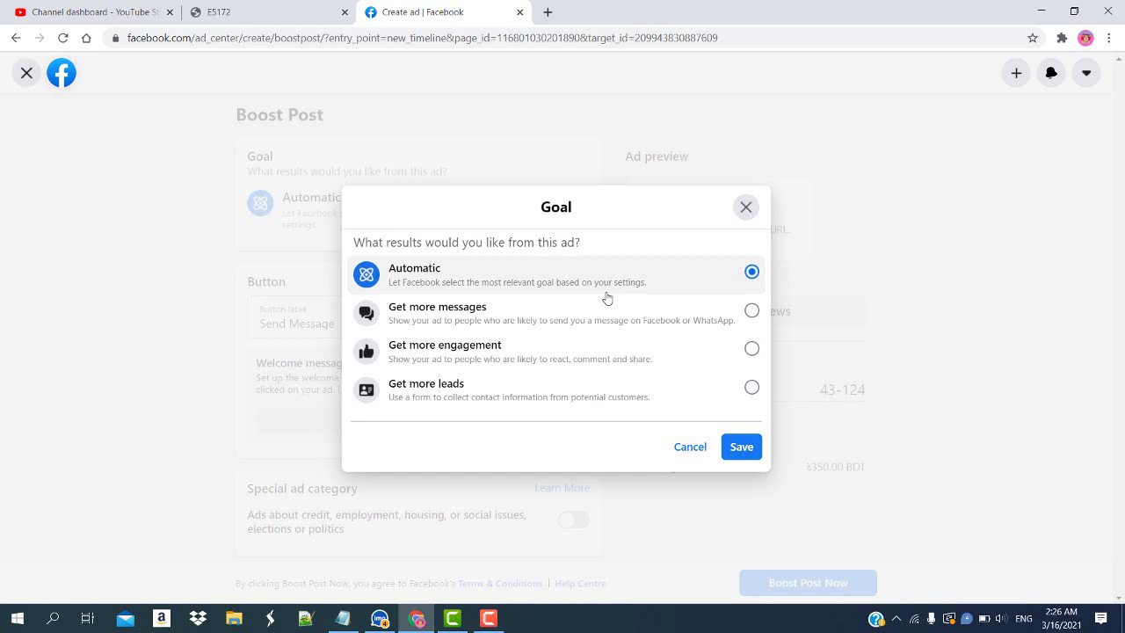
{"action": "left_click", "coordinate": [740, 449]}
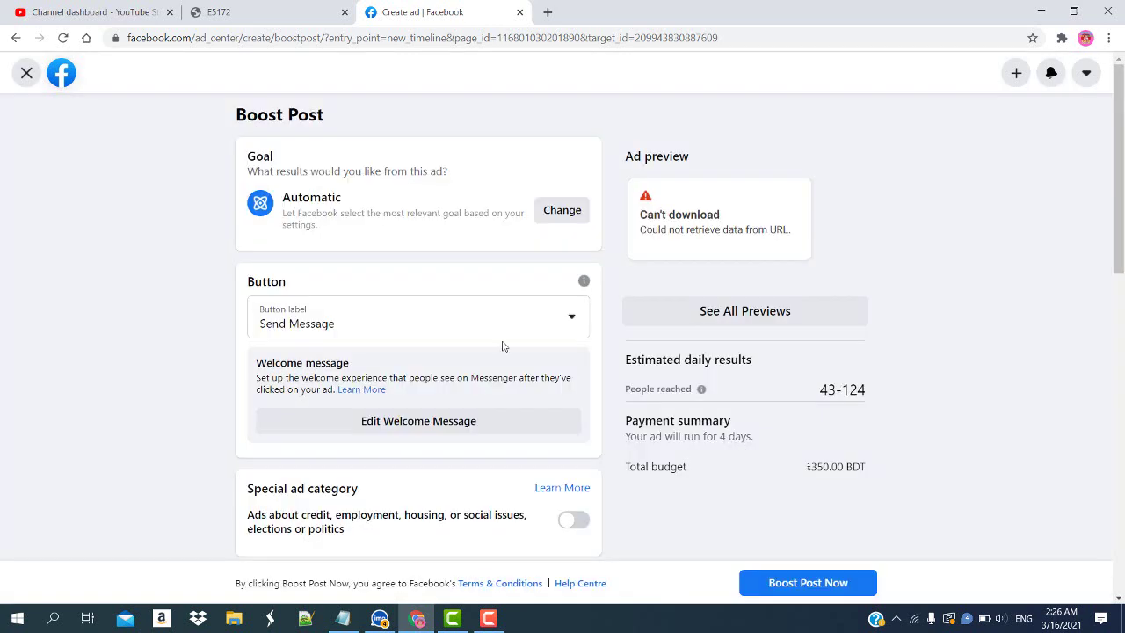
{"action": "scroll", "coordinate": [501, 347], "scroll_direction": "down", "scroll_amount": 2}
{"action": "scroll", "coordinate": [429, 208], "scroll_direction": "up", "scroll_amount": 1}
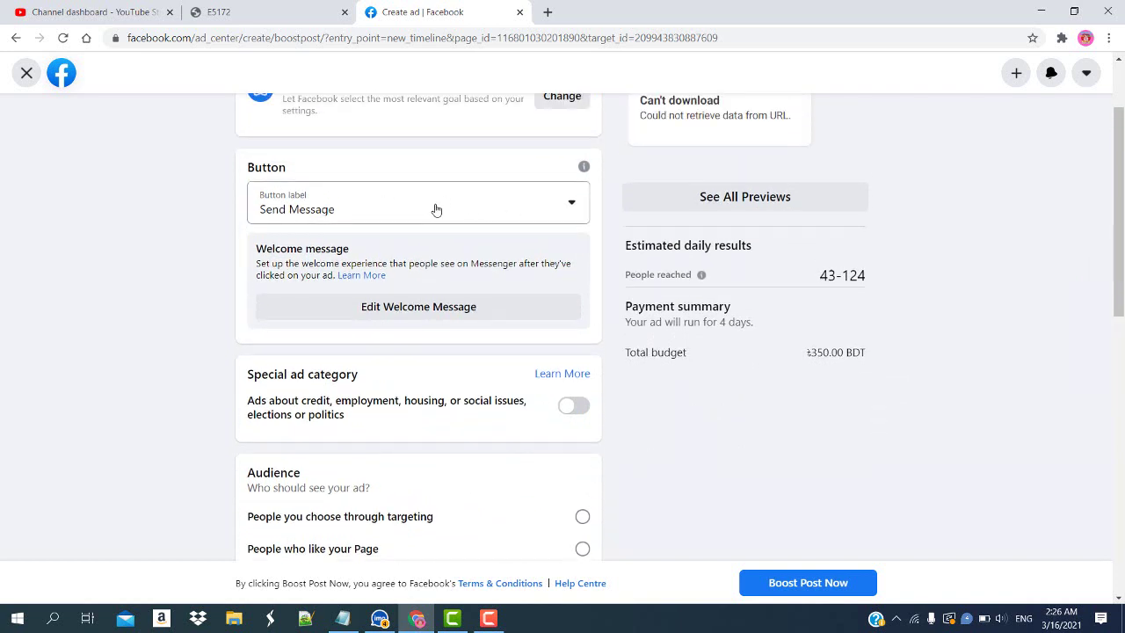
{"action": "left_click", "coordinate": [572, 210]}
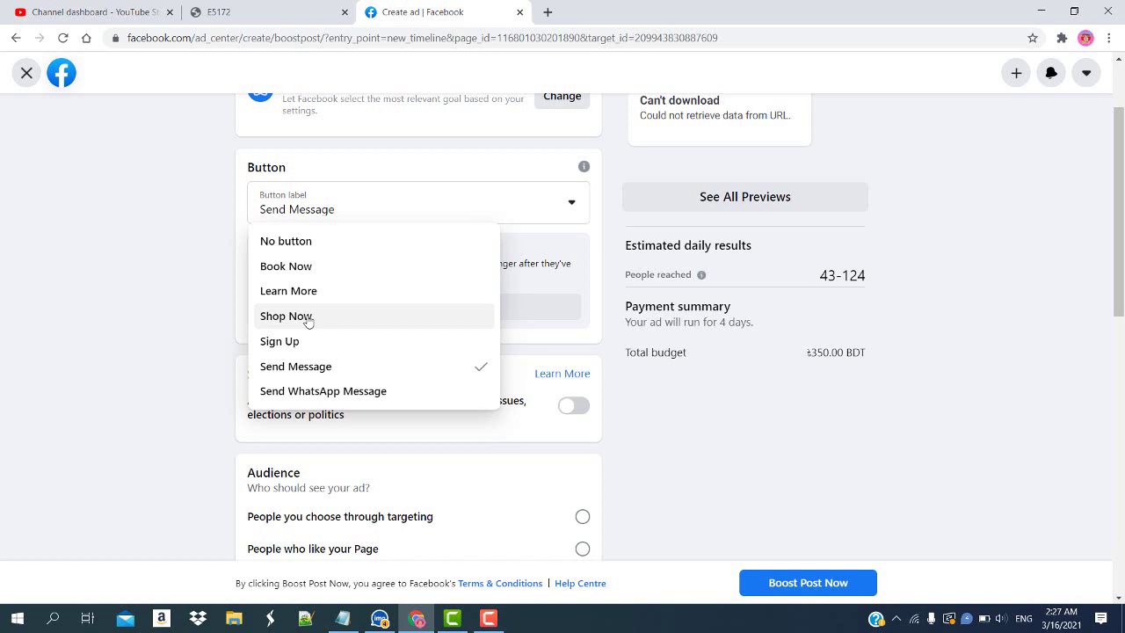
{"action": "scroll", "coordinate": [308, 321], "scroll_direction": "down", "scroll_amount": 2}
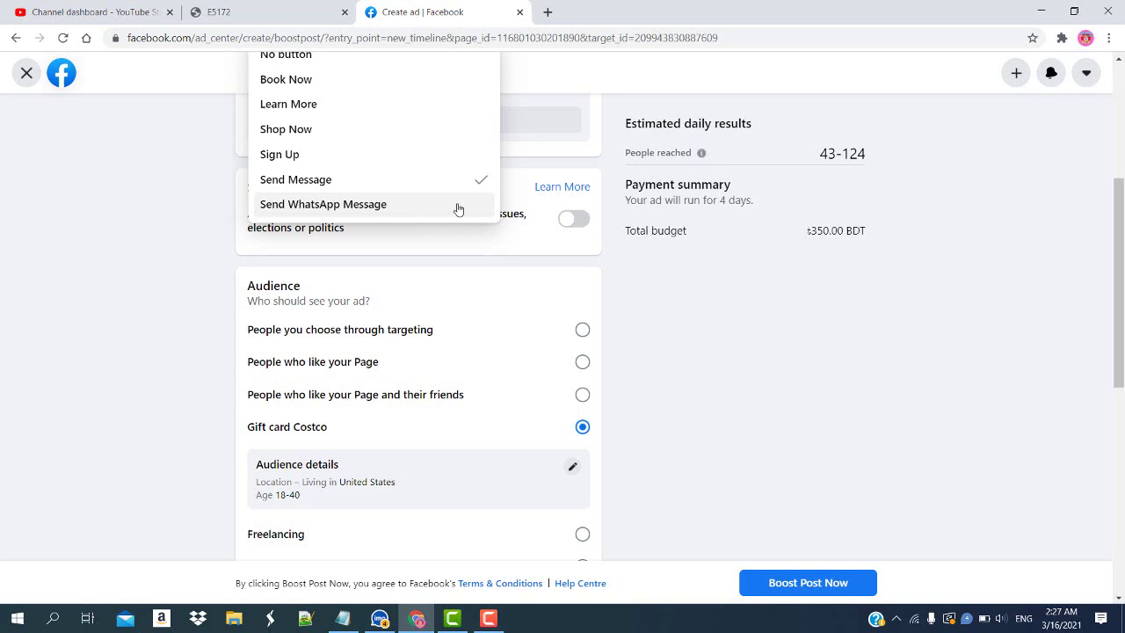
{"action": "left_click", "coordinate": [507, 244]}
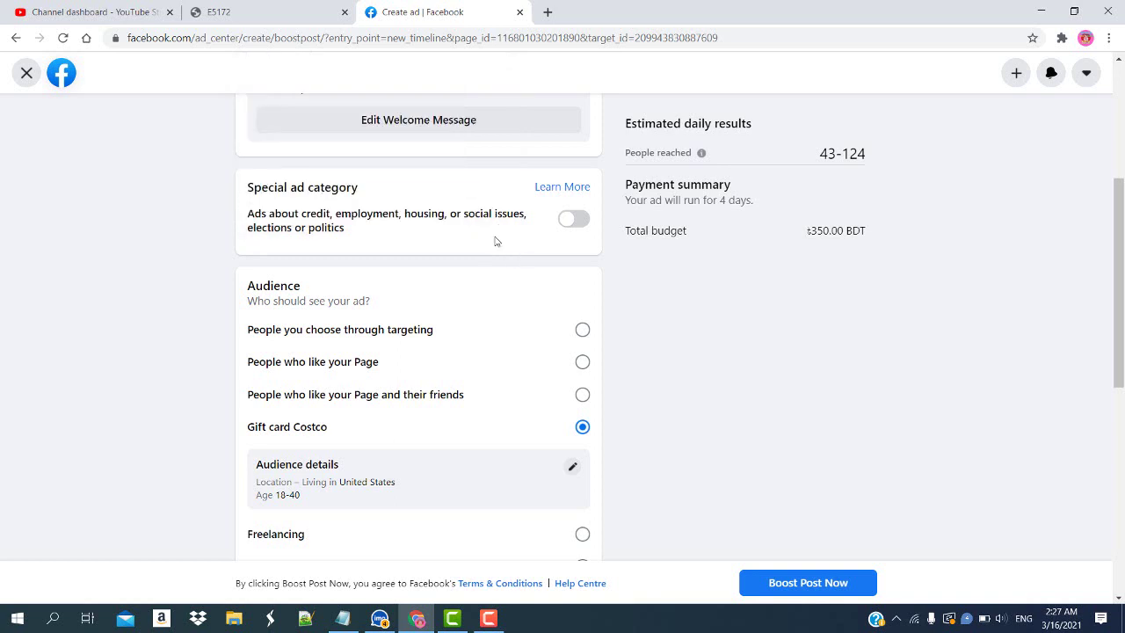
Scroll to the boost's Audience section and begin creating a new audience.
{"action": "scroll", "coordinate": [494, 241], "scroll_direction": "up", "scroll_amount": 2}
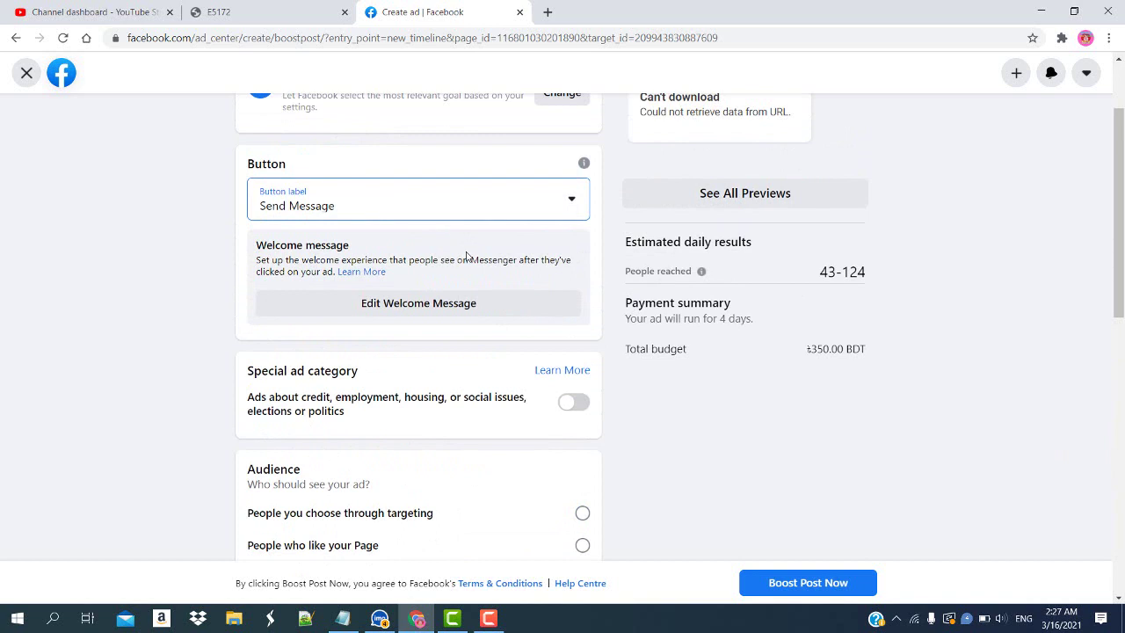
{"action": "scroll", "coordinate": [466, 255], "scroll_direction": "down", "scroll_amount": 2}
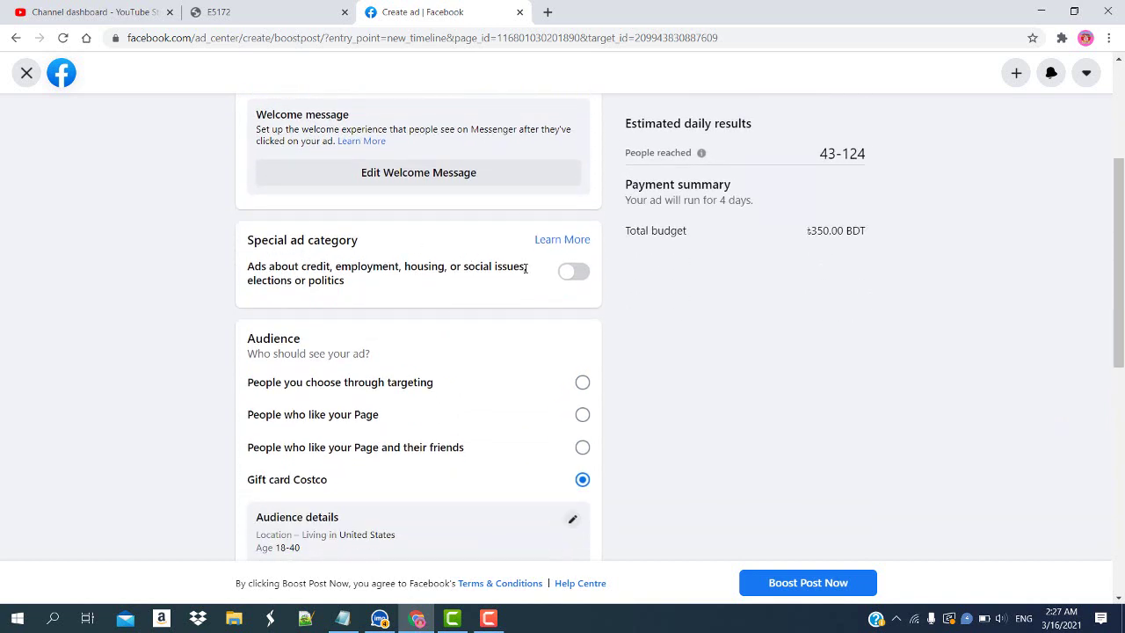
{"action": "scroll", "coordinate": [515, 299], "scroll_direction": "down", "scroll_amount": 3}
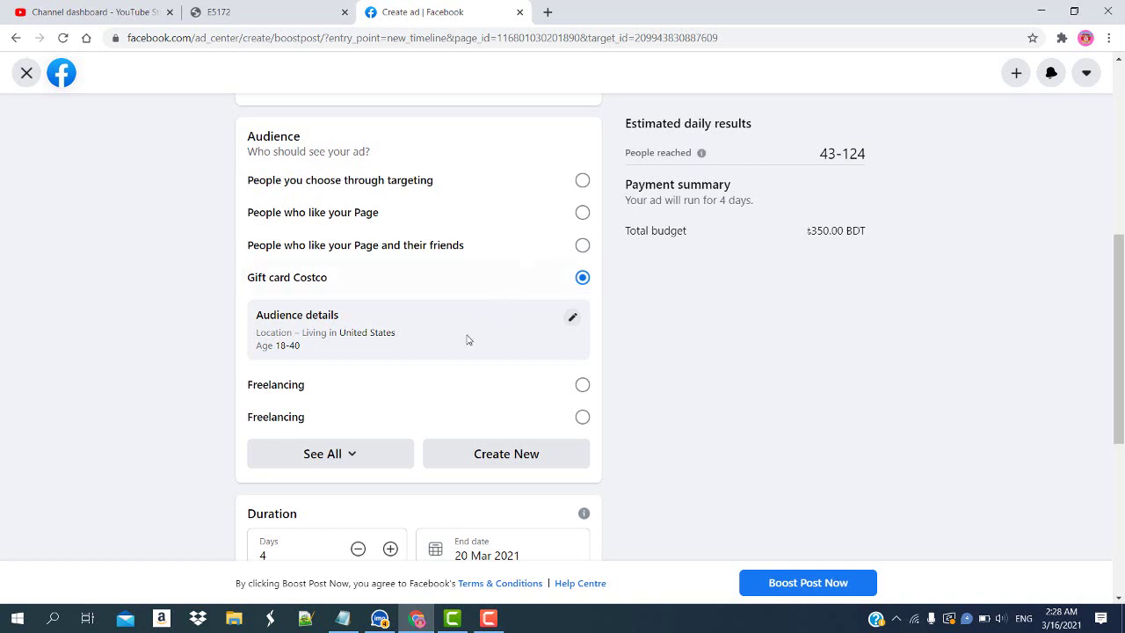
{"action": "left_click", "coordinate": [509, 459]}
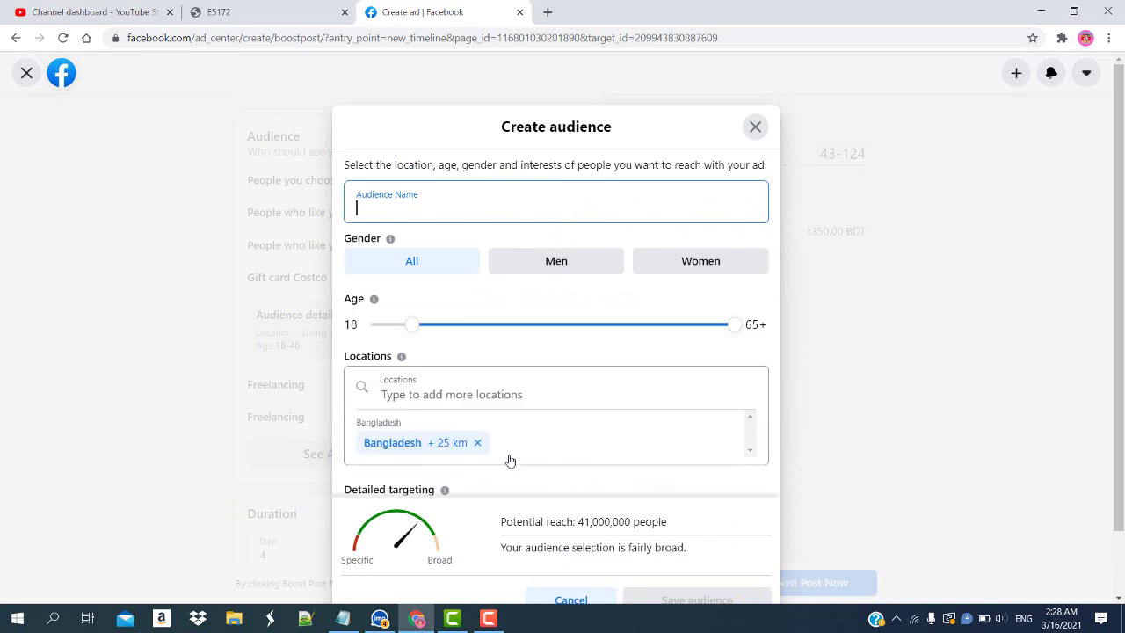
Name the new audience 'health & fitness'.
{"action": "type", "text": "health & "}
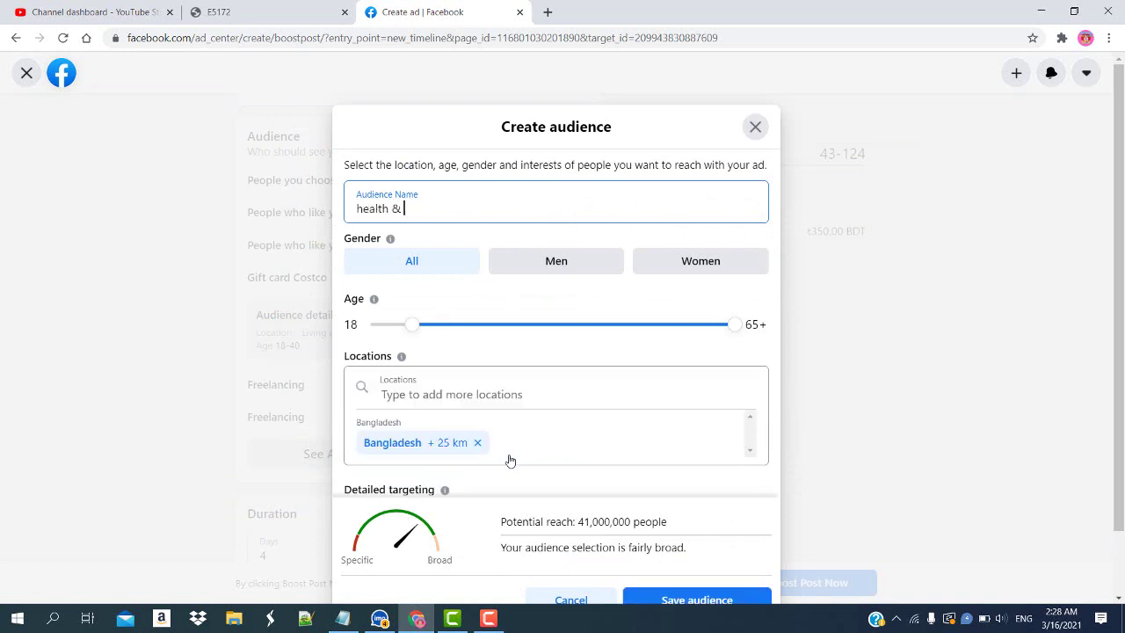
{"action": "type", "text": "fitness"}
{"action": "scroll", "coordinate": [484, 269], "scroll_direction": "down", "scroll_amount": 1}
{"action": "scroll", "coordinate": [484, 269], "scroll_direction": "up", "scroll_amount": 1}
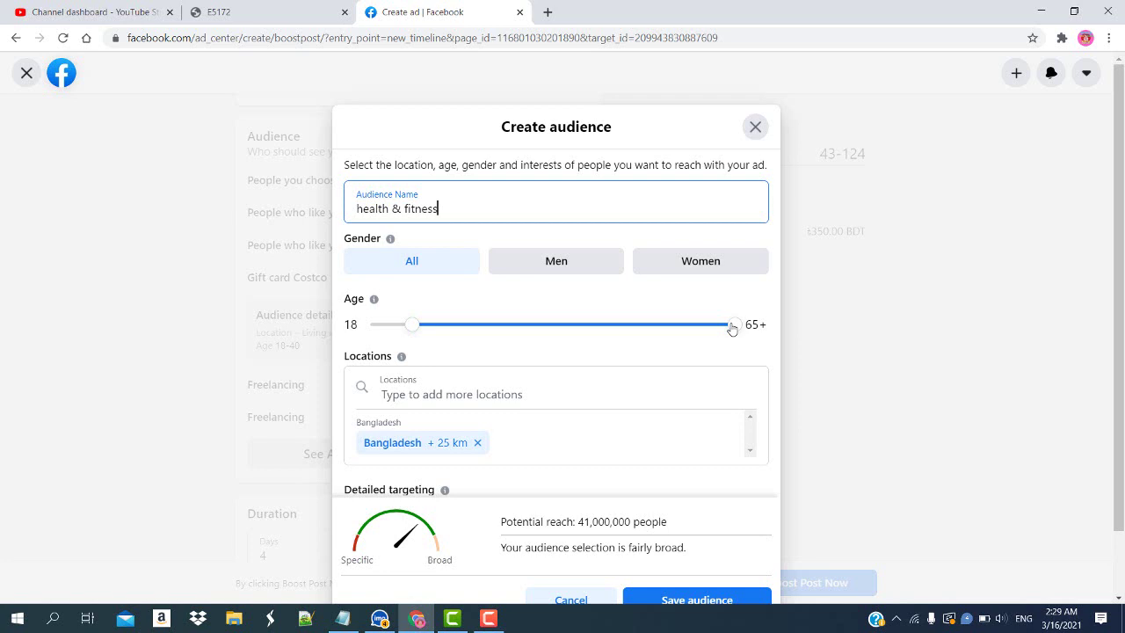
Adjust the age slider so the audience targets ages 27 to 56.
{"action": "mouse_move", "coordinate": [735, 328]}
{"action": "left_mouse_down"}
{"action": "mouse_move", "coordinate": [630, 332]}
{"action": "mouse_move", "coordinate": [755, 325]}
{"action": "left_mouse_up"}
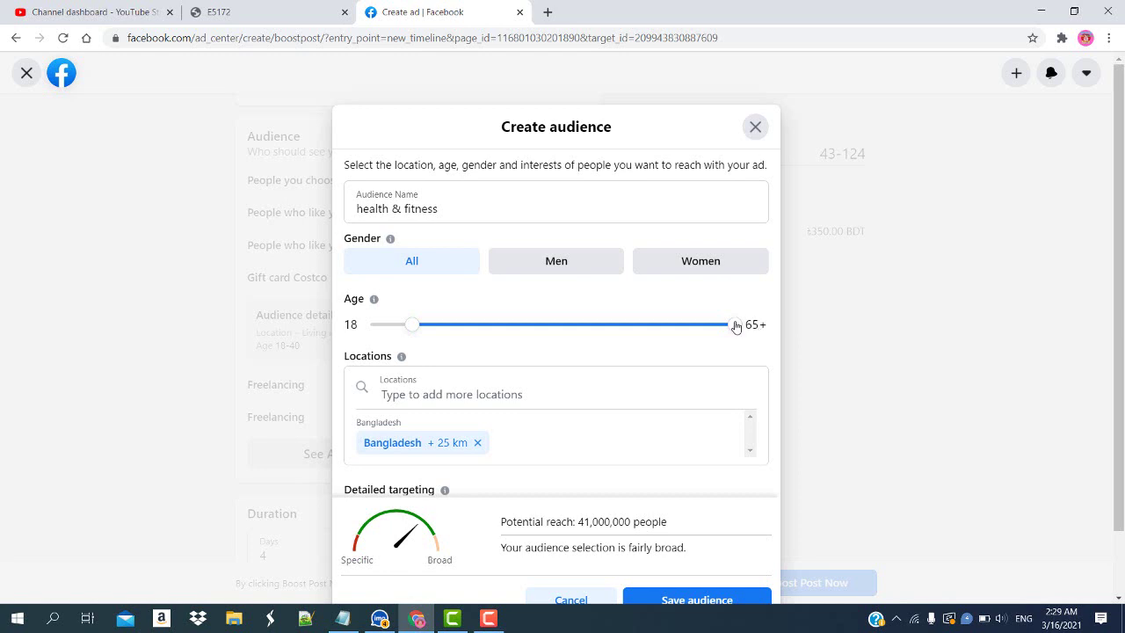
{"action": "mouse_move", "coordinate": [733, 324]}
{"action": "left_mouse_down"}
{"action": "mouse_move", "coordinate": [523, 329]}
{"action": "mouse_move", "coordinate": [547, 328]}
{"action": "left_mouse_up"}
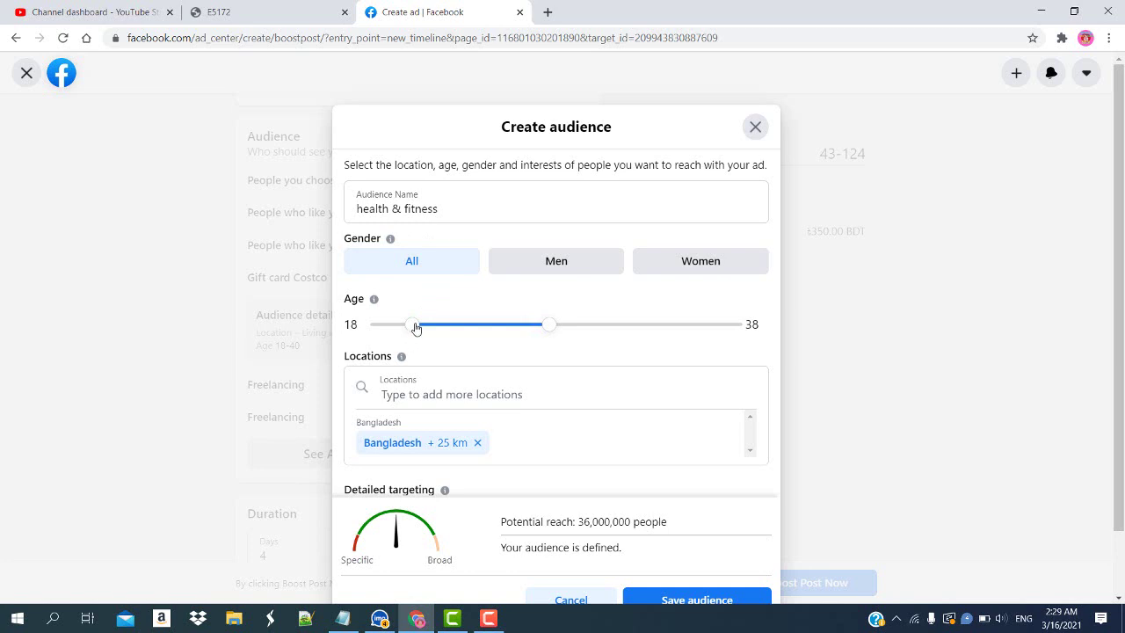
{"action": "left_click_drag", "start_coordinate": [416, 327], "coordinate": [475, 326]}
{"action": "mouse_move", "coordinate": [548, 325]}
{"action": "left_mouse_down"}
{"action": "mouse_move", "coordinate": [700, 328]}
{"action": "mouse_move", "coordinate": [672, 326]}
{"action": "left_mouse_up"}
{"action": "scroll", "coordinate": [585, 361], "scroll_direction": "down", "scroll_amount": 1}
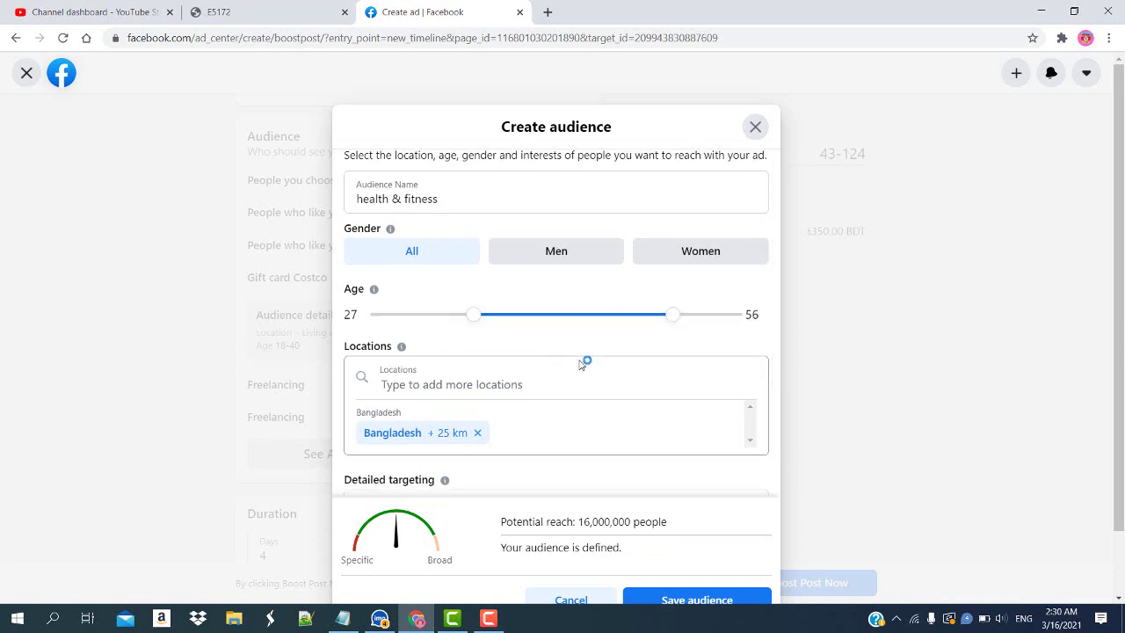
{"action": "scroll", "coordinate": [582, 361], "scroll_direction": "down", "scroll_amount": 1}
{"action": "scroll", "coordinate": [562, 338], "scroll_direction": "down", "scroll_amount": 2}
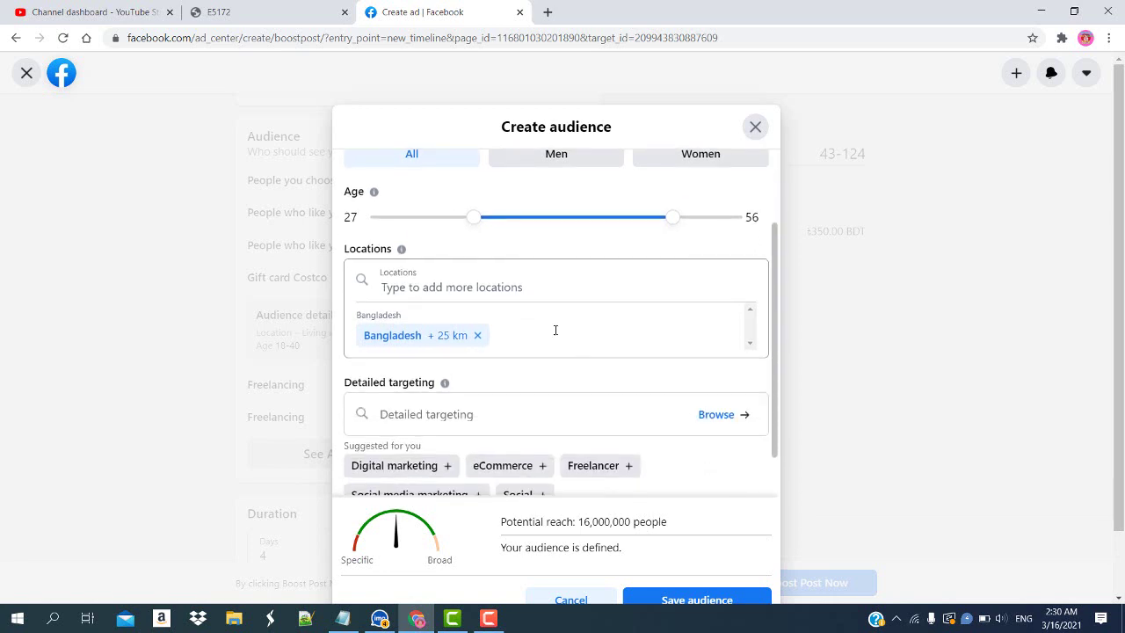
Search audience locations for 'dalla' to find matches like Dallas, Texas, United States.
{"action": "left_click", "coordinate": [537, 283]}
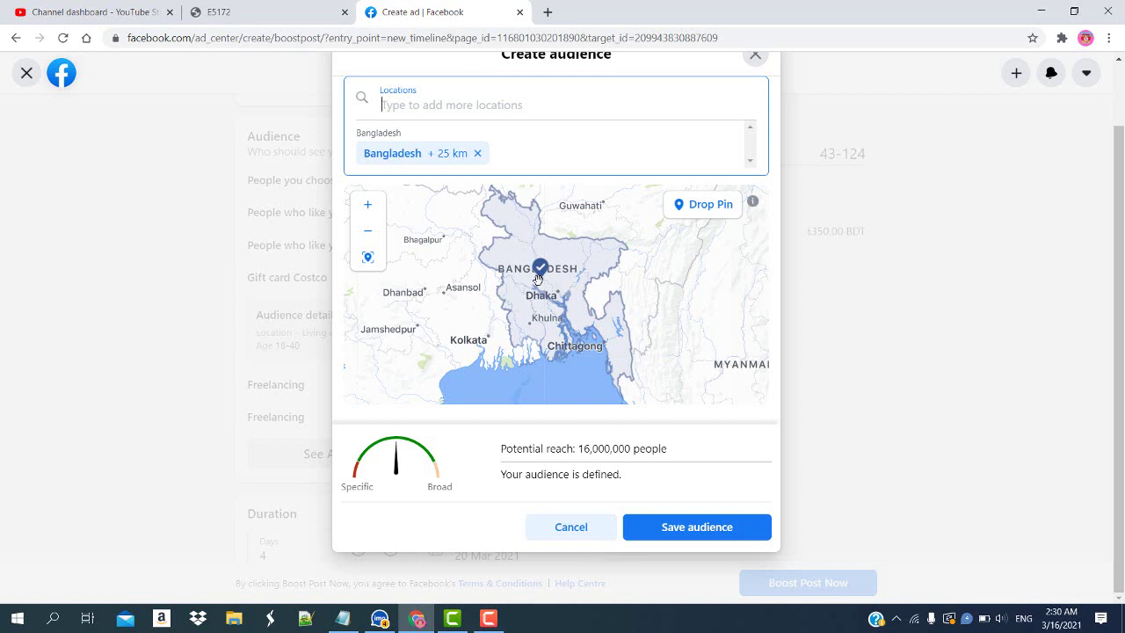
{"action": "type", "text": "d"}
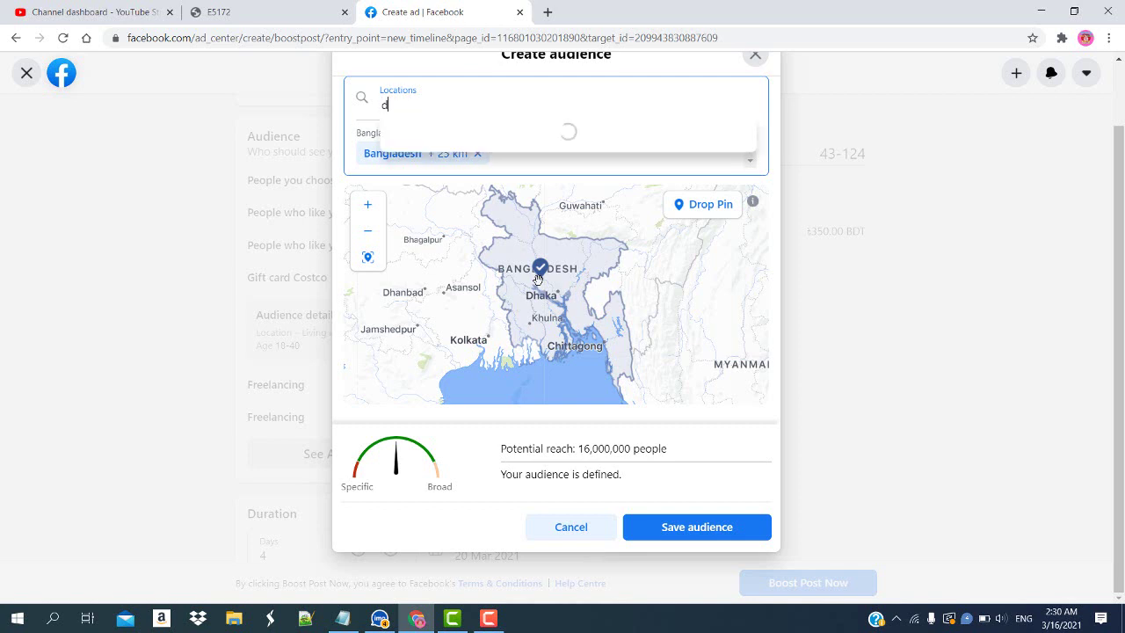
{"action": "type", "text": "alla"}
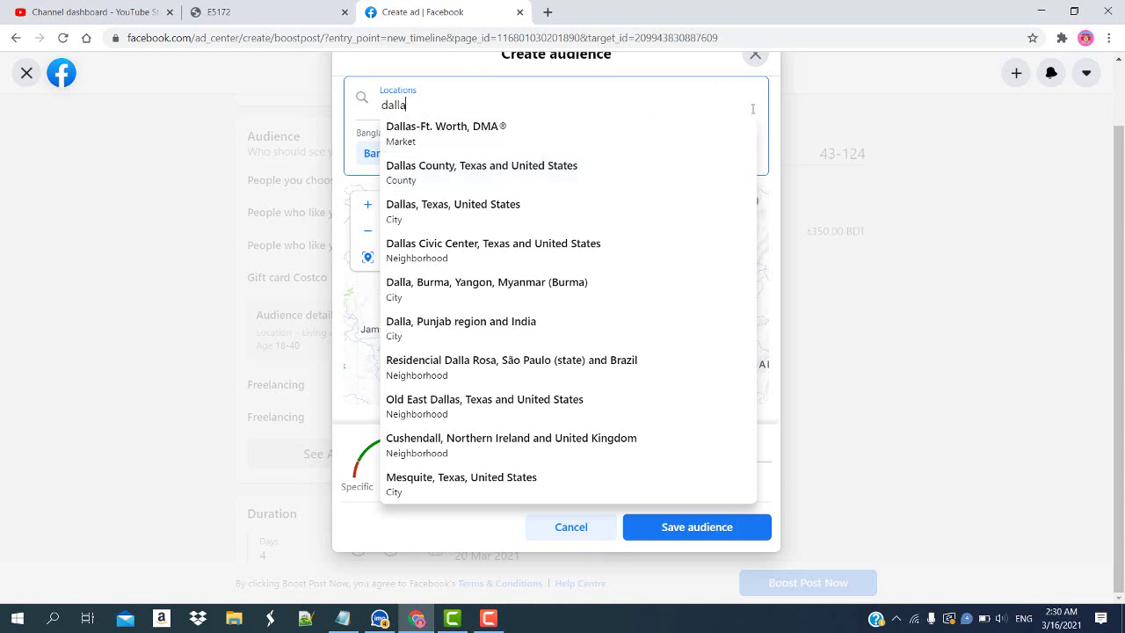
{"action": "triple_click", "coordinate": [557, 85]}
{"action": "left_click", "coordinate": [426, 105]}
{"action": "double_click", "coordinate": [408, 106]}
Return to the Boost Post form and keep the ad duration at 4 days.
{"action": "left_click", "coordinate": [803, 111]}
{"action": "scroll", "coordinate": [455, 329], "scroll_direction": "down", "scroll_amount": 1}
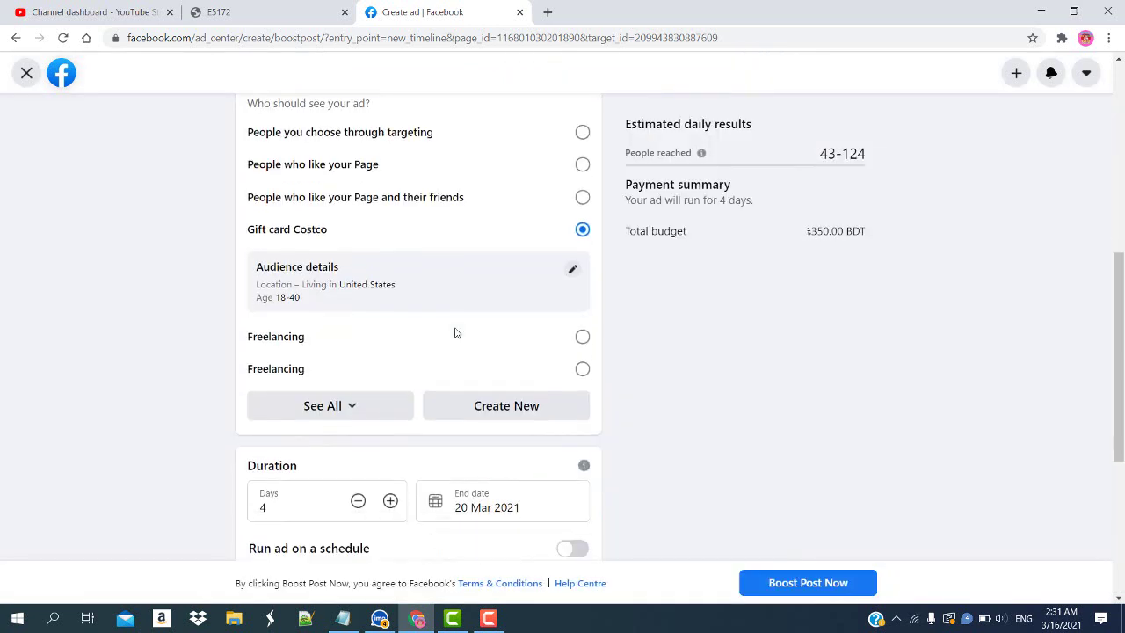
{"action": "scroll", "coordinate": [454, 332], "scroll_direction": "down", "scroll_amount": 2}
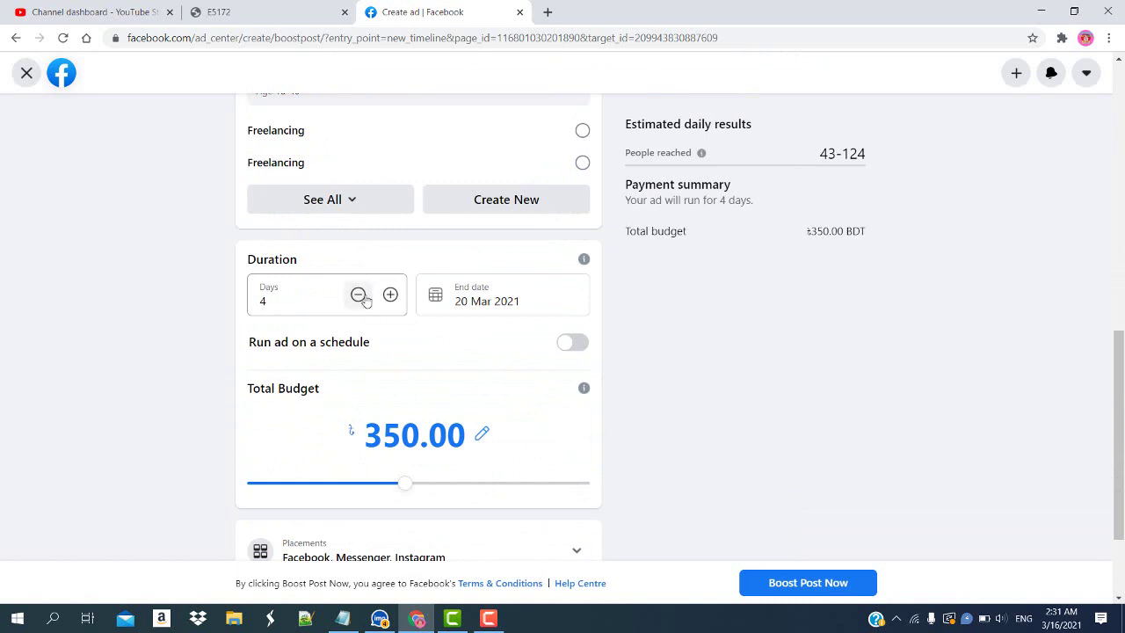
{"action": "left_click", "coordinate": [358, 295]}
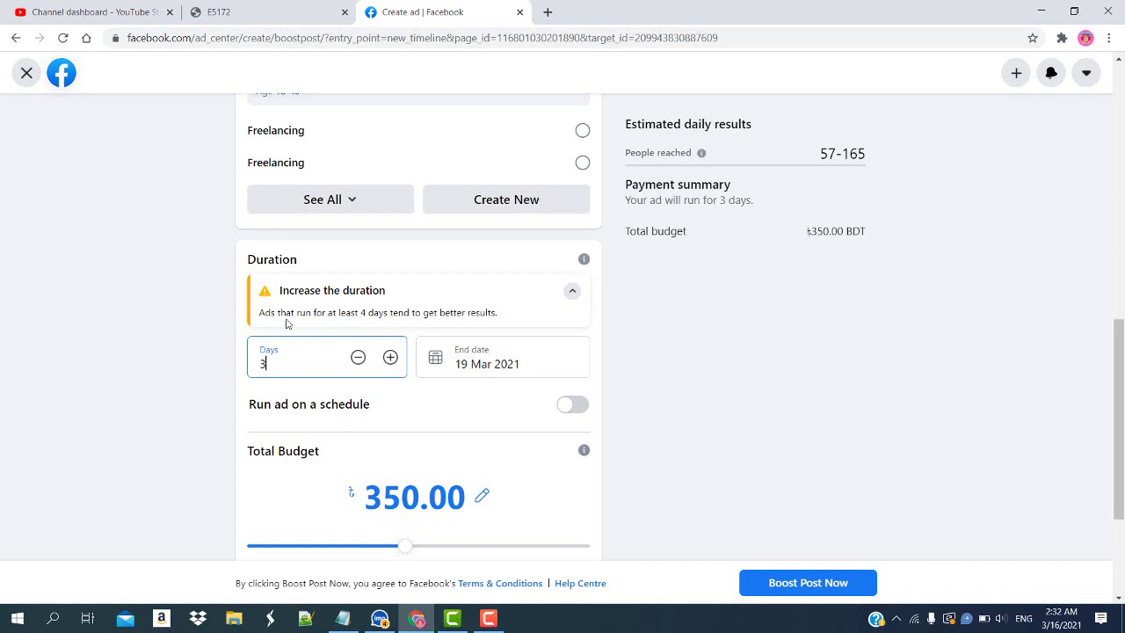
{"action": "key", "text": "BackSpace"}
{"action": "type", "text": "4"}
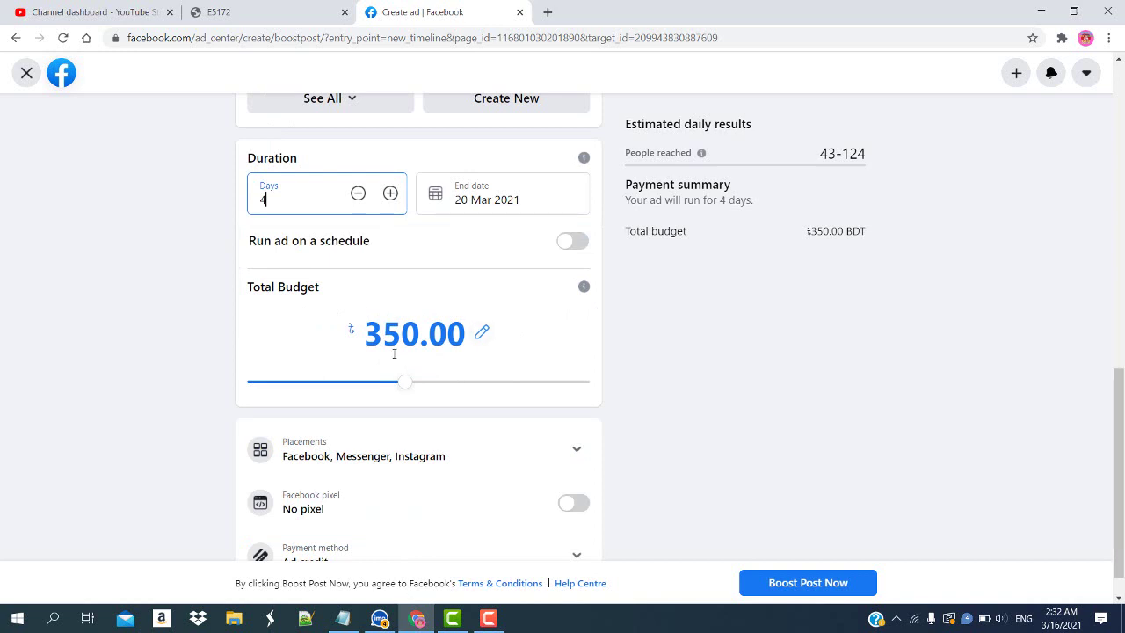
Review the ad placements and leave the Facebook pixel switched off.
{"action": "left_click", "coordinate": [575, 411]}
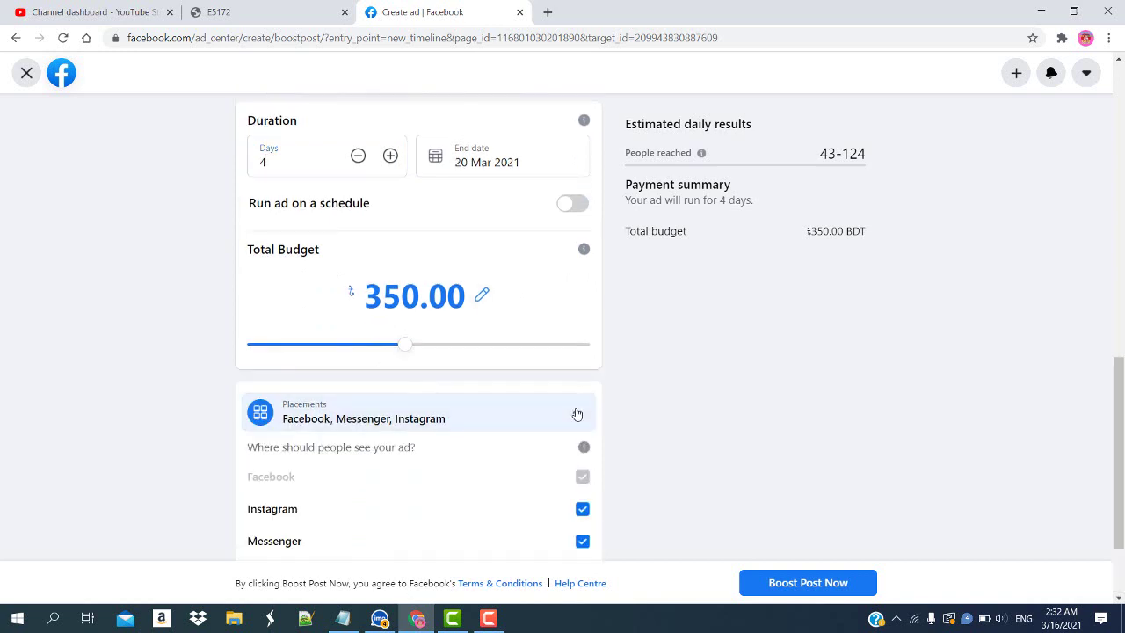
{"action": "scroll", "coordinate": [502, 401], "scroll_direction": "down", "scroll_amount": 2}
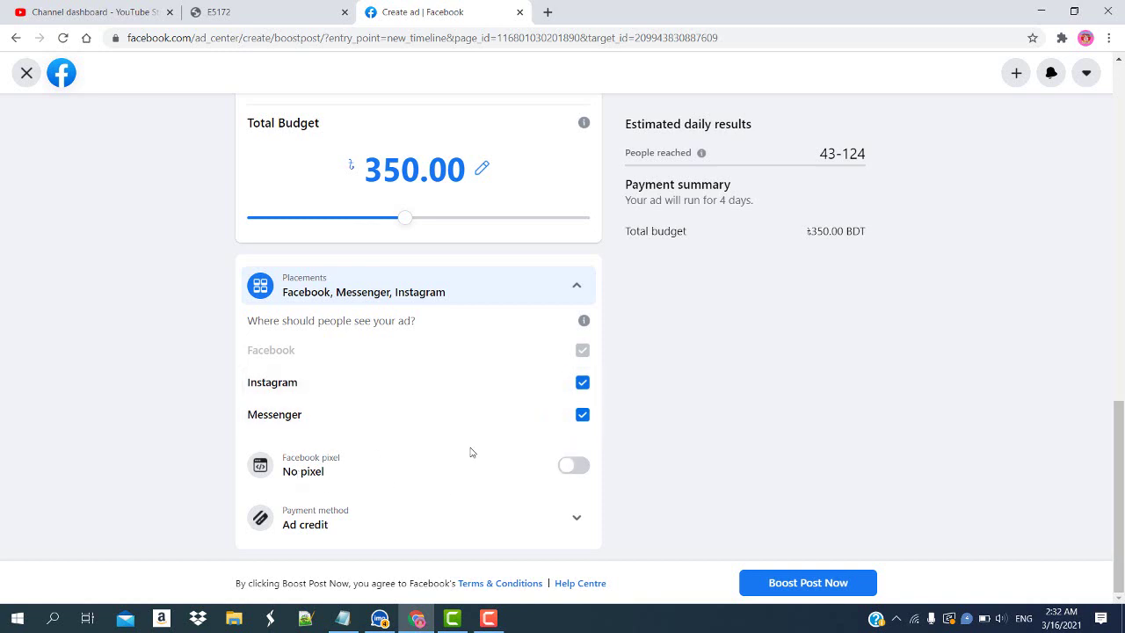
{"action": "left_click", "coordinate": [566, 471]}
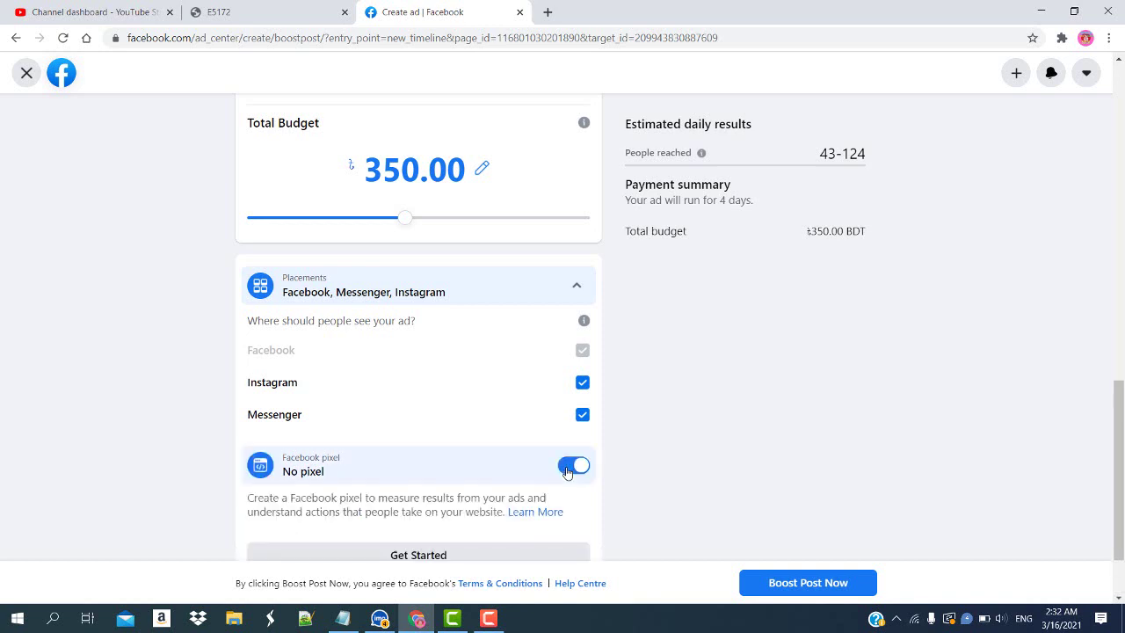
{"action": "scroll", "coordinate": [567, 472], "scroll_direction": "down", "scroll_amount": 1}
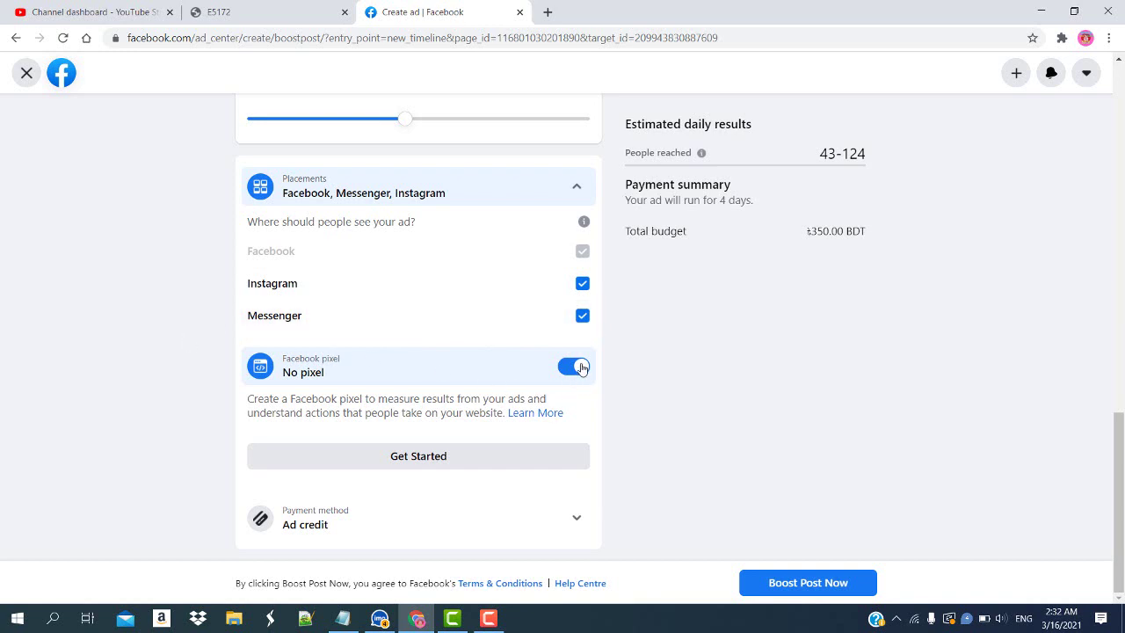
{"action": "left_click", "coordinate": [580, 367]}
Expand Payment method and bring up the Edit payment method dialog for the saved Visa card.
{"action": "scroll", "coordinate": [515, 364], "scroll_direction": "up", "scroll_amount": 3}
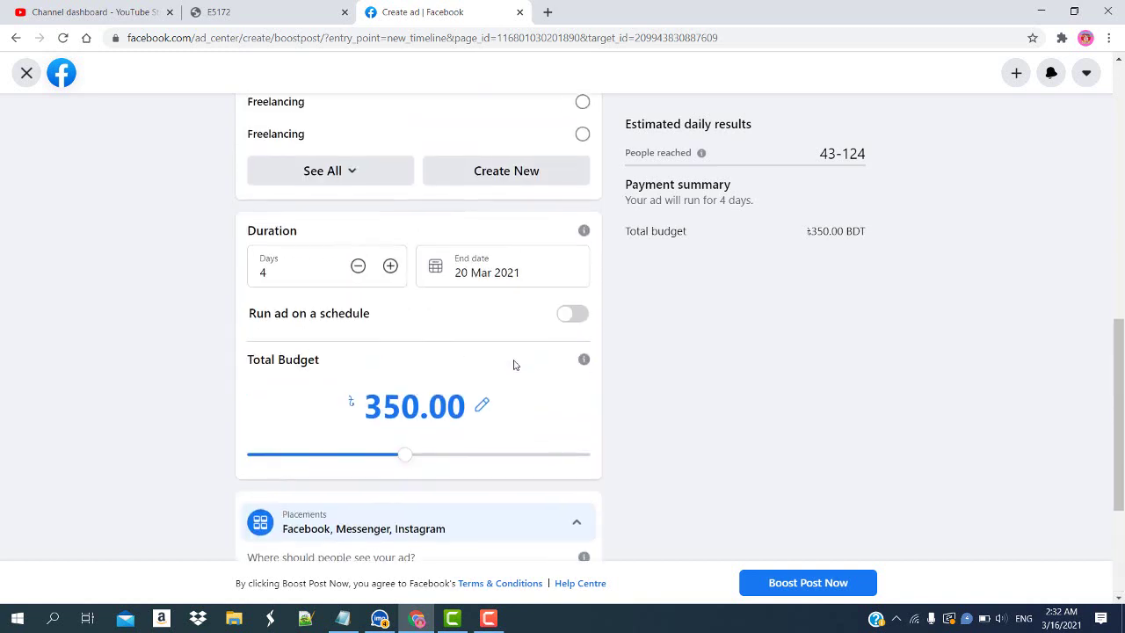
{"action": "scroll", "coordinate": [515, 365], "scroll_direction": "down", "scroll_amount": 2}
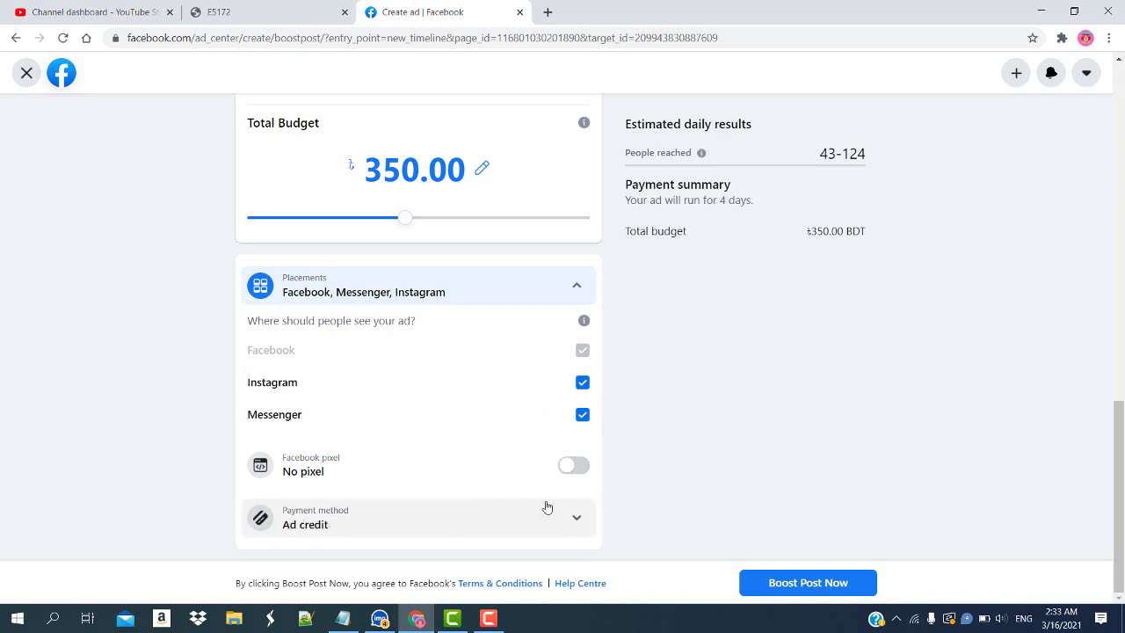
{"action": "left_click", "coordinate": [577, 523]}
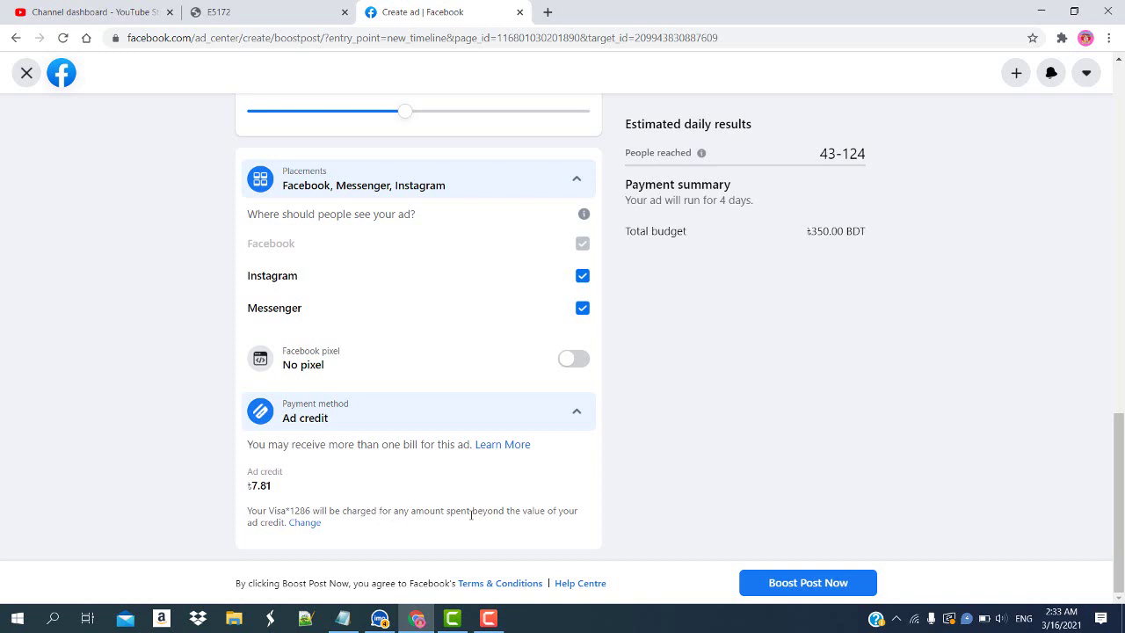
{"action": "left_click", "coordinate": [305, 523]}
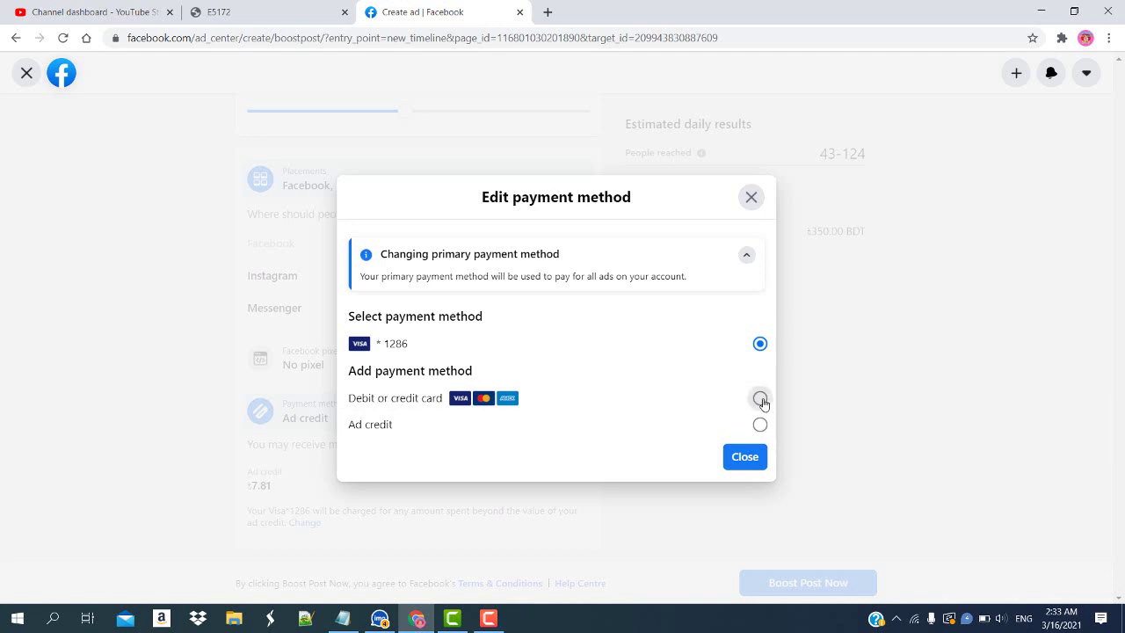
Keep the saved Visa card as the payment method and close the Edit payment method dialog.
{"action": "left_click", "coordinate": [760, 398]}
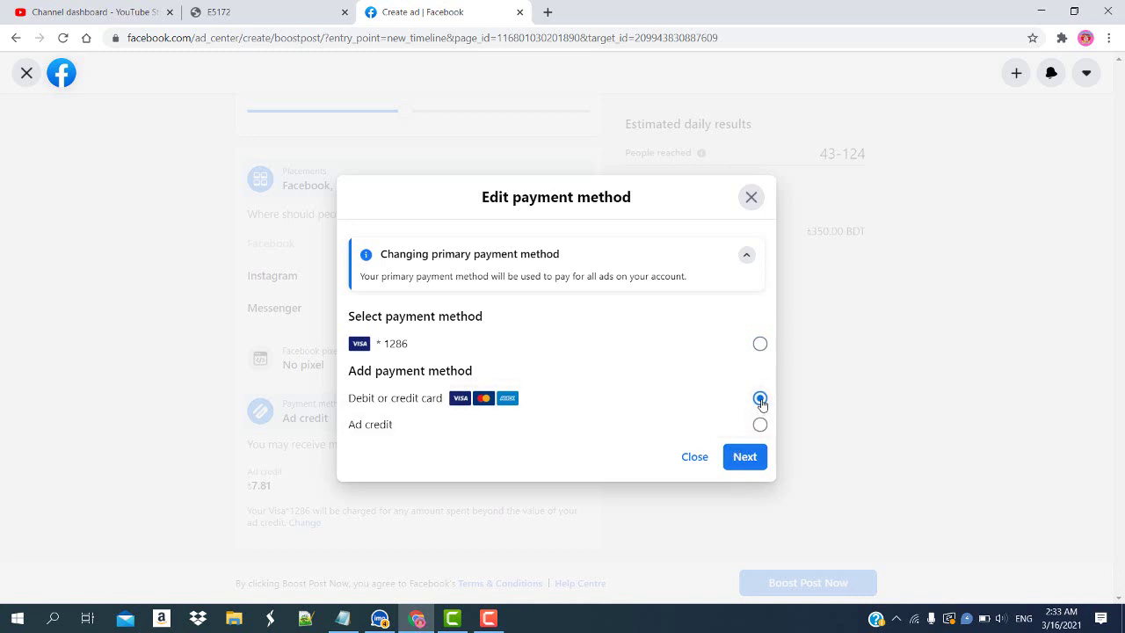
{"action": "left_click", "coordinate": [759, 344]}
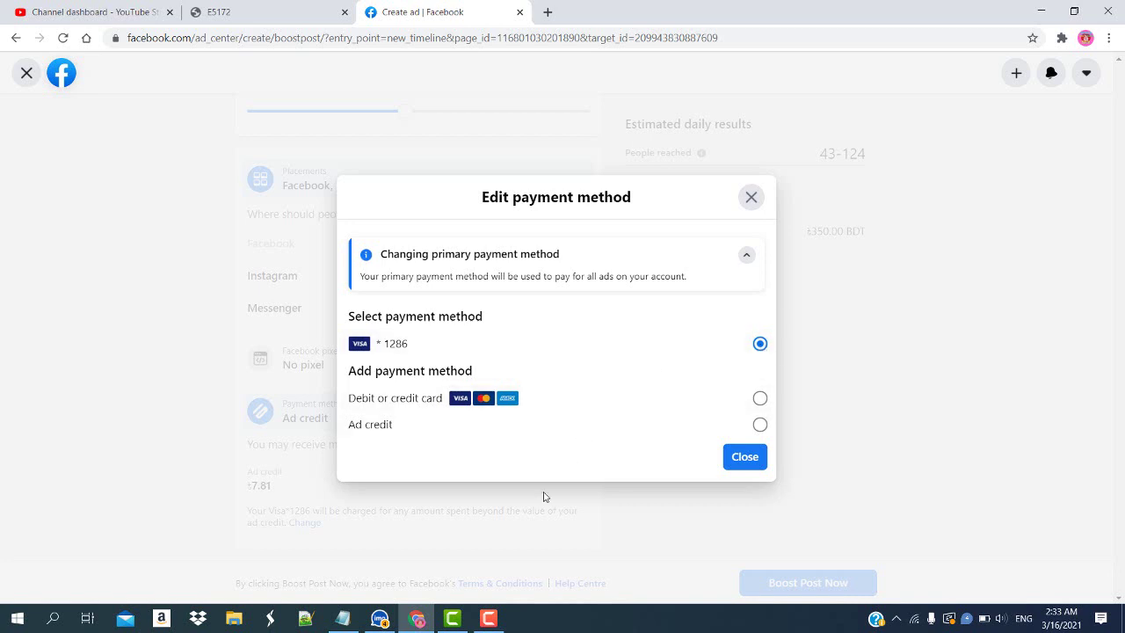
{"action": "left_click", "coordinate": [755, 460]}
{"action": "scroll", "coordinate": [694, 340], "scroll_direction": "up", "scroll_amount": 5}
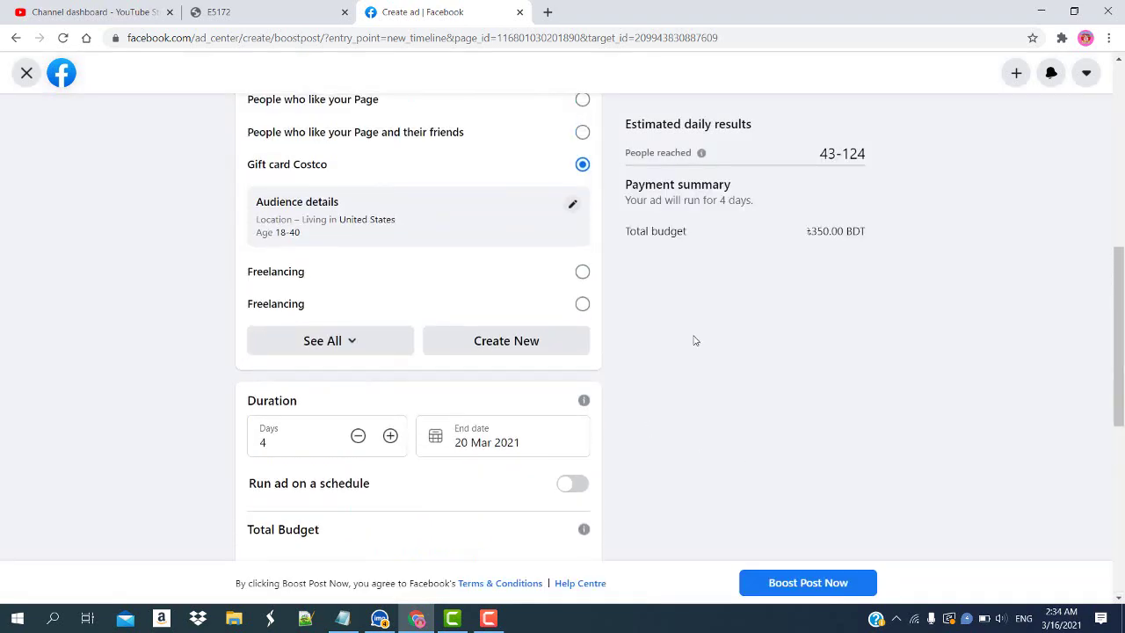
{"action": "scroll", "coordinate": [694, 340], "scroll_direction": "up", "scroll_amount": 5}
{"action": "scroll", "coordinate": [694, 340], "scroll_direction": "up", "scroll_amount": 2}
{"action": "scroll", "coordinate": [791, 492], "scroll_direction": "down", "scroll_amount": 15}
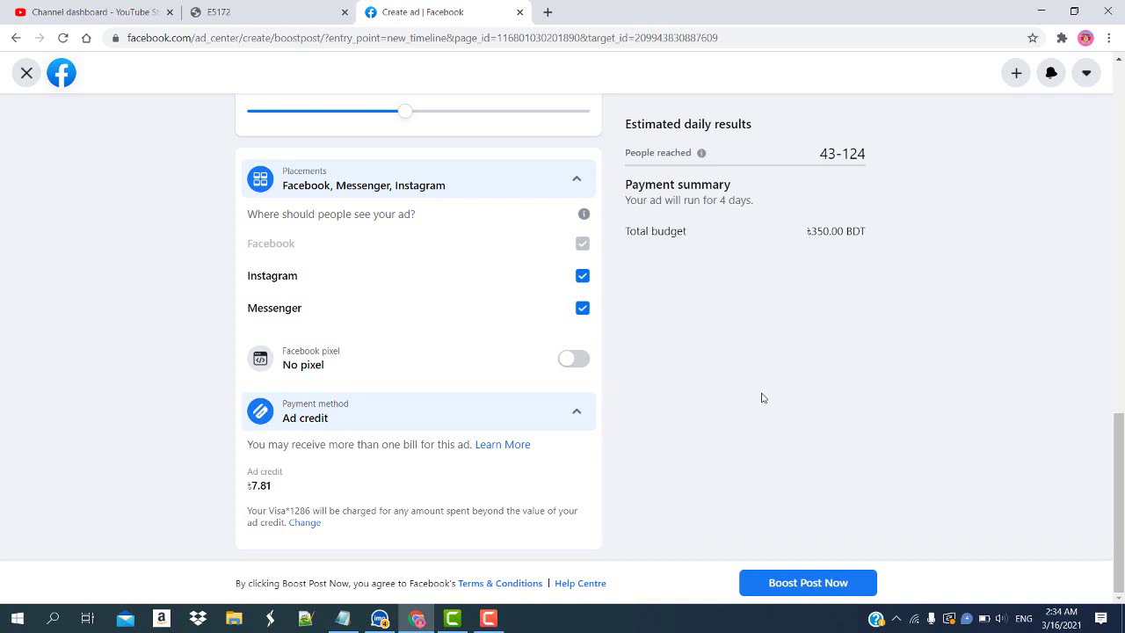
{"action": "scroll", "coordinate": [616, 354], "scroll_direction": "up", "scroll_amount": 3}
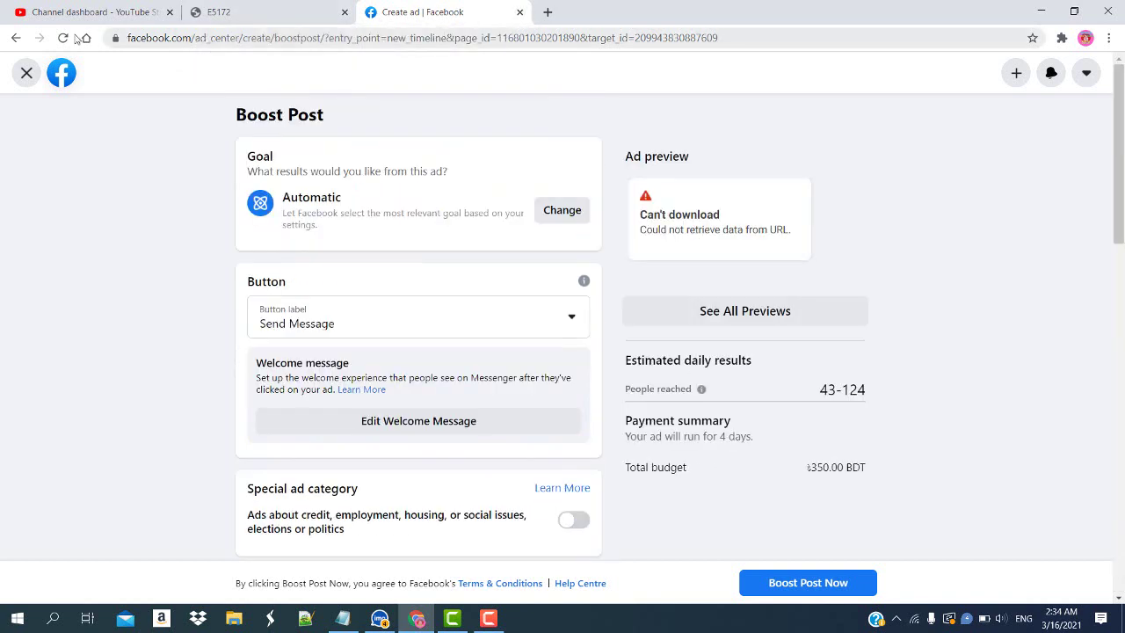
Go back from the Boost Post form to the home feed and open the search box.
{"action": "left_click", "coordinate": [16, 37]}
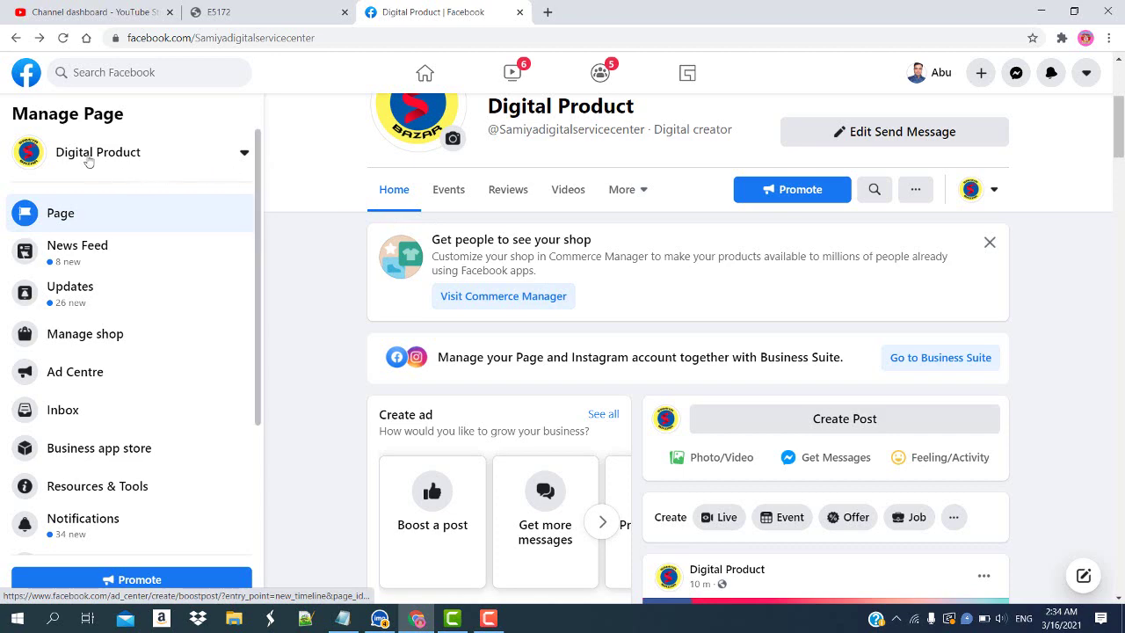
{"action": "left_click", "coordinate": [138, 71]}
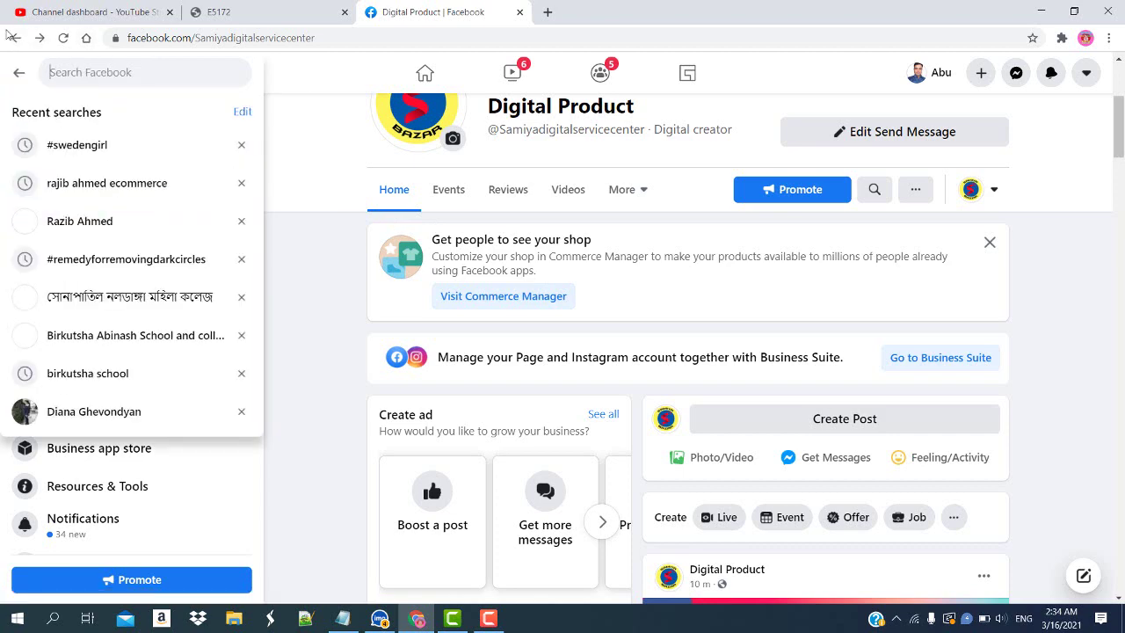
{"action": "left_click", "coordinate": [16, 38]}
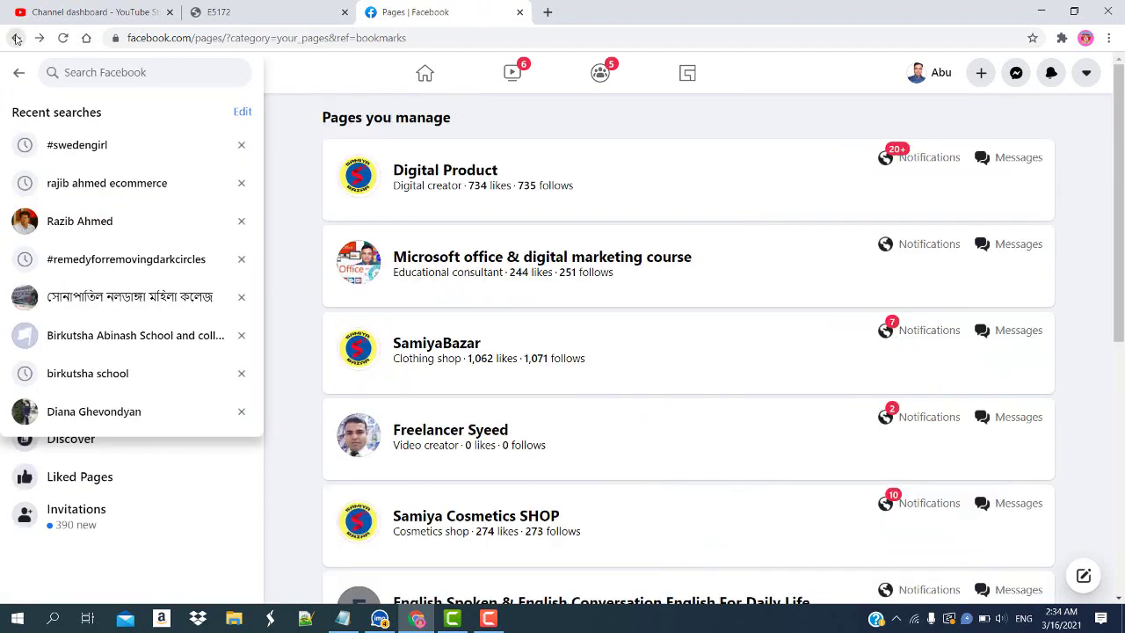
{"action": "left_click", "coordinate": [16, 38]}
{"action": "left_click", "coordinate": [290, 132]}
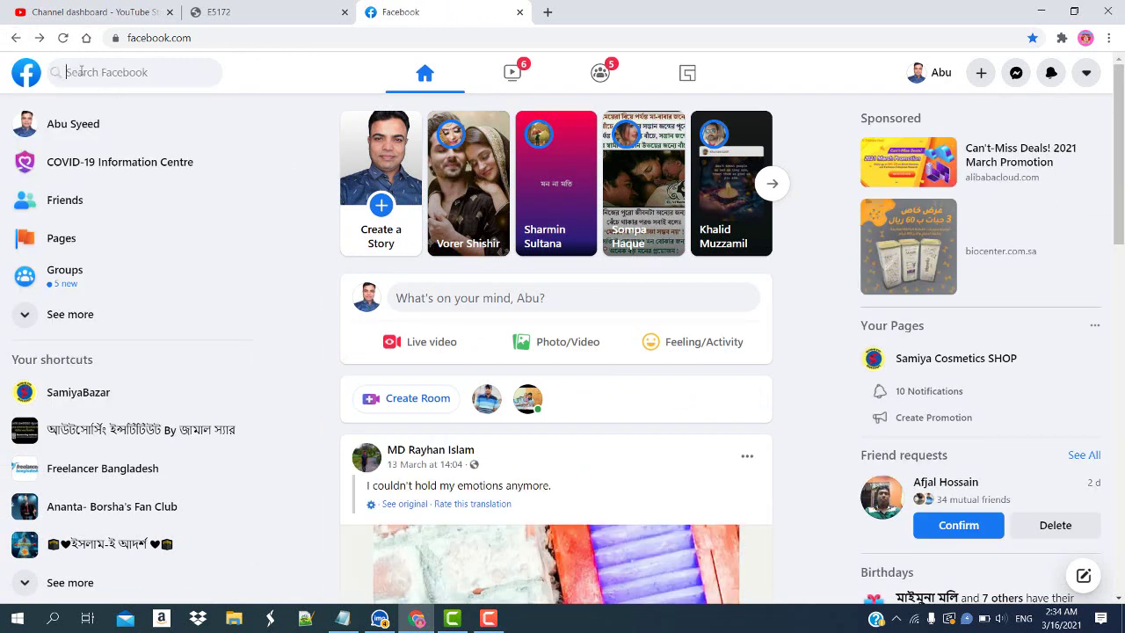
{"action": "left_click", "coordinate": [80, 72]}
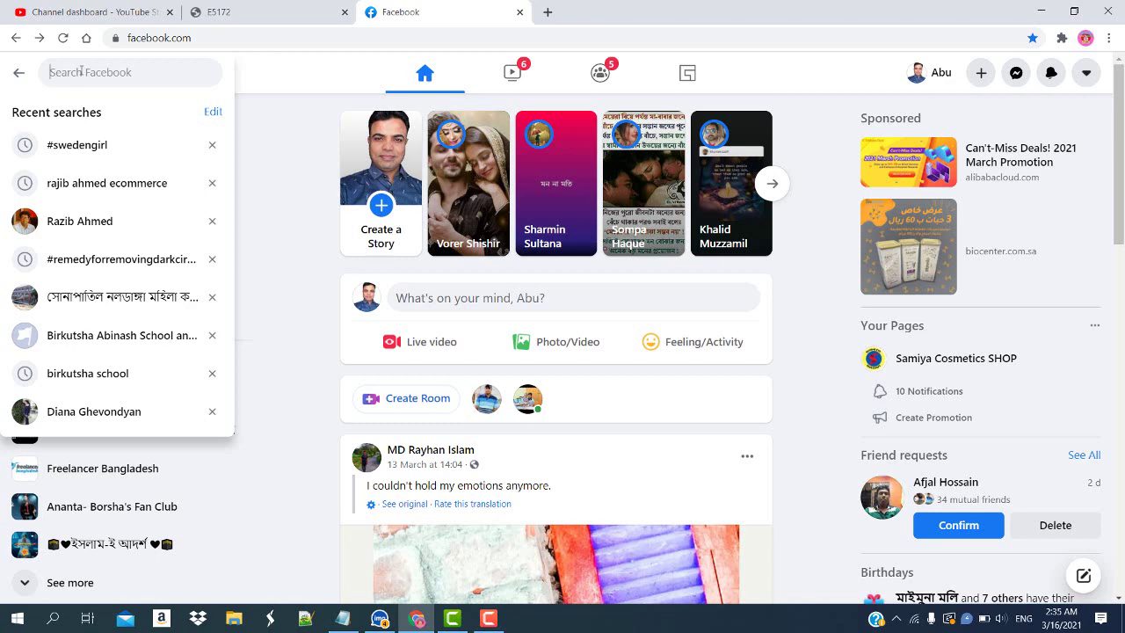
Search for 'Iphone group usa' and filter the results to groups only.
{"action": "type", "text": "Iphone group usa"}
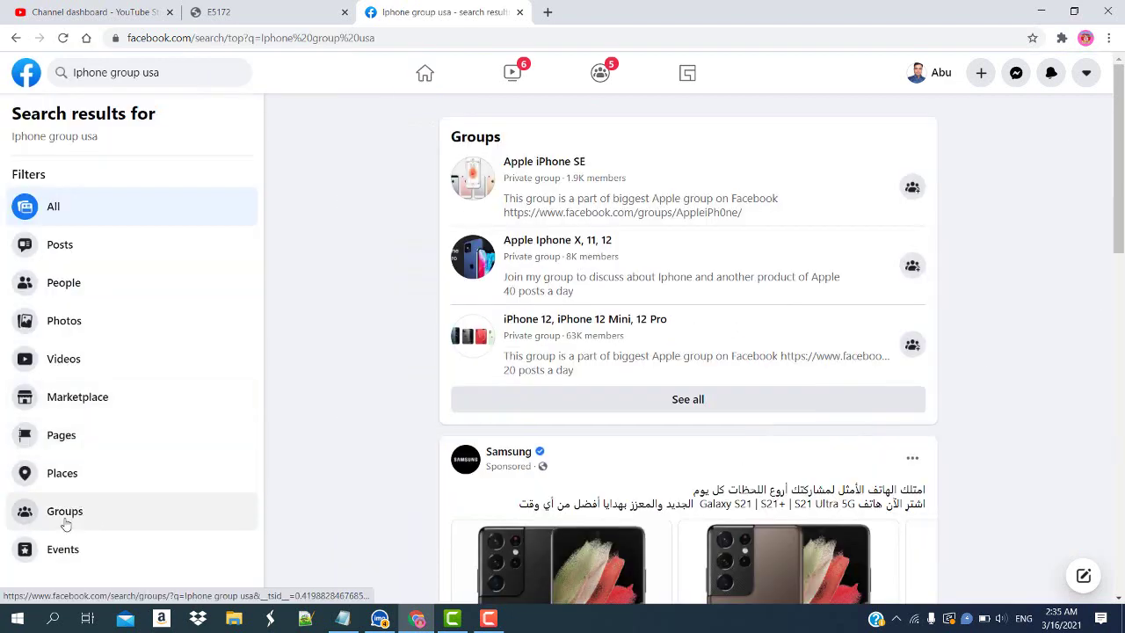
{"action": "left_click", "coordinate": [68, 519]}
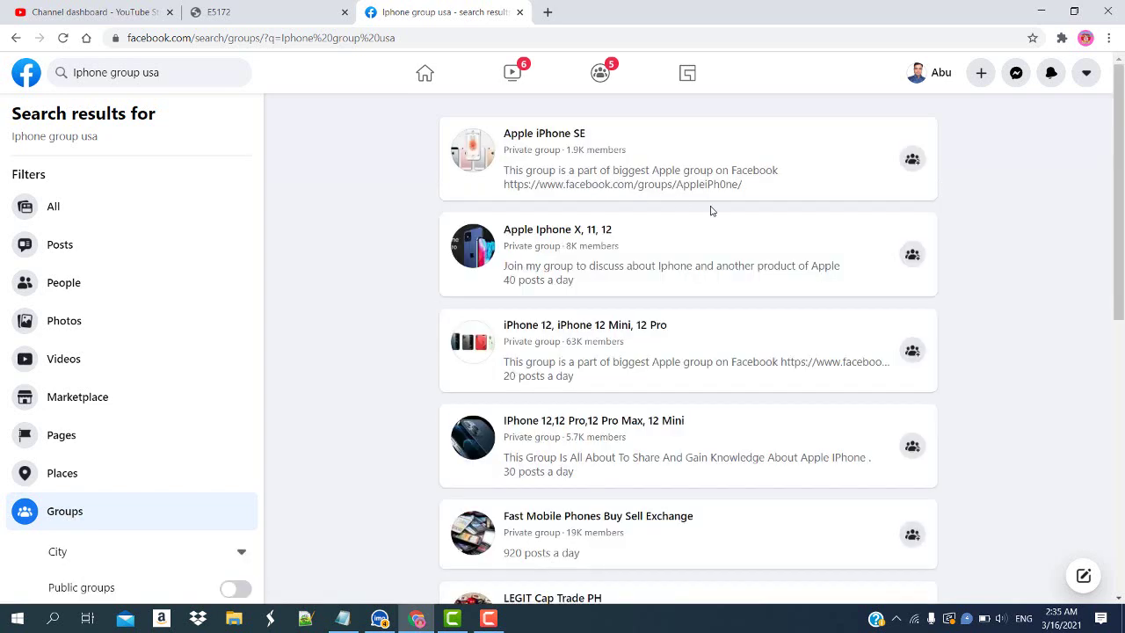
{"action": "scroll", "coordinate": [773, 222], "scroll_direction": "down", "scroll_amount": 1}
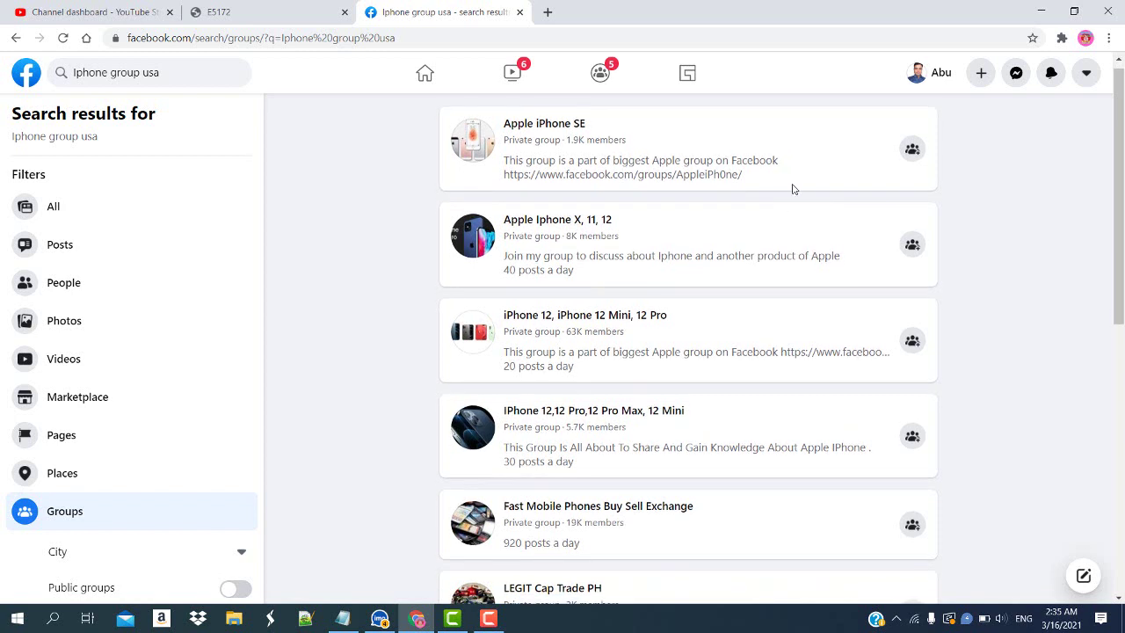
{"action": "scroll", "coordinate": [840, 256], "scroll_direction": "down", "scroll_amount": 2}
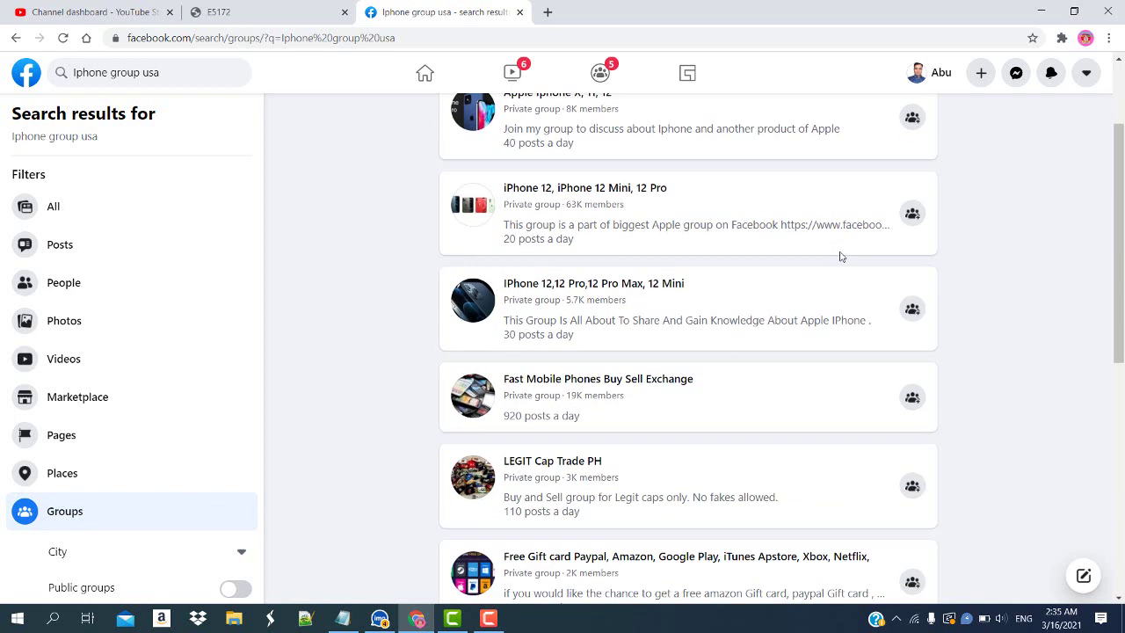
{"action": "scroll", "coordinate": [839, 256], "scroll_direction": "up", "scroll_amount": 2}
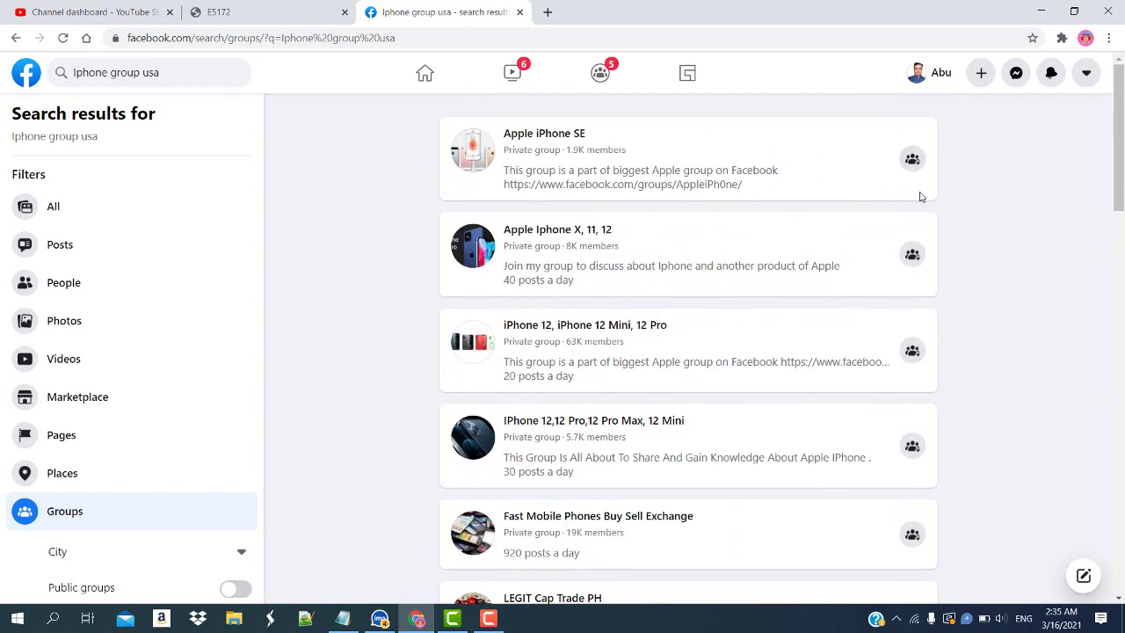
Join the iPhone 12 group as the Digital Product page, then the Apple Iphone X, 11, 12 group.
{"action": "left_click", "coordinate": [911, 355]}
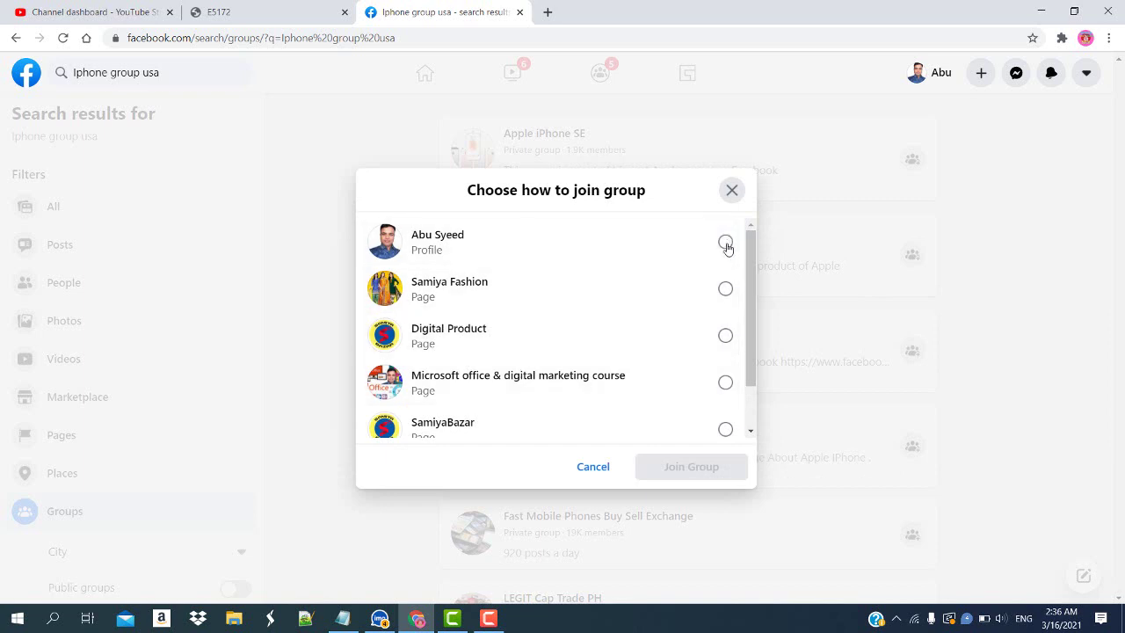
{"action": "left_click", "coordinate": [725, 336]}
{"action": "left_click", "coordinate": [690, 466]}
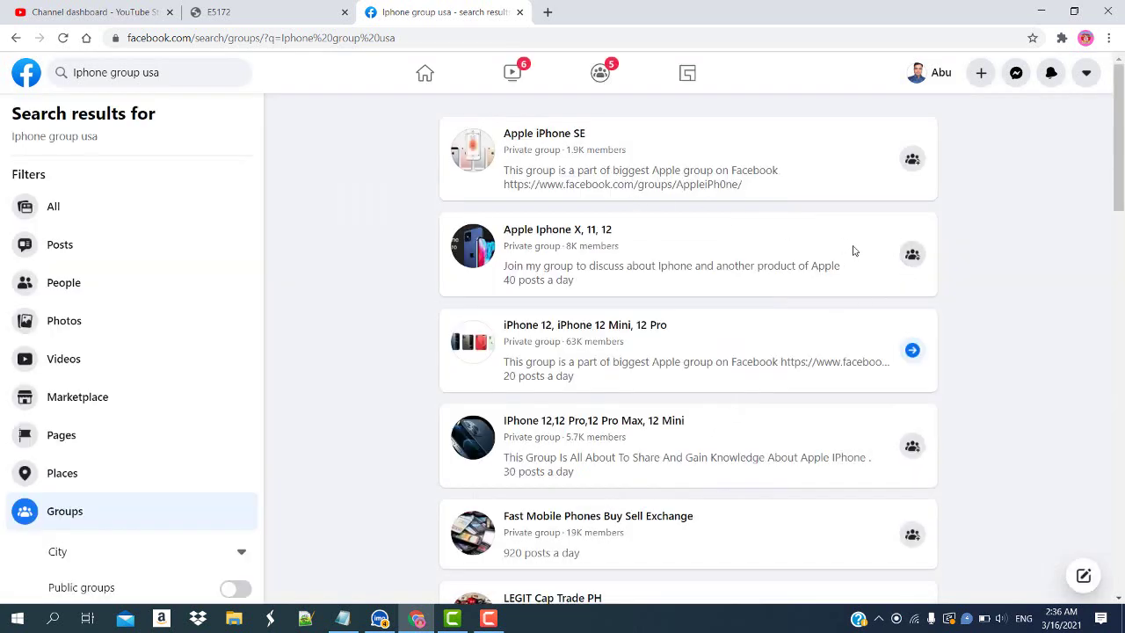
{"action": "left_click", "coordinate": [912, 254]}
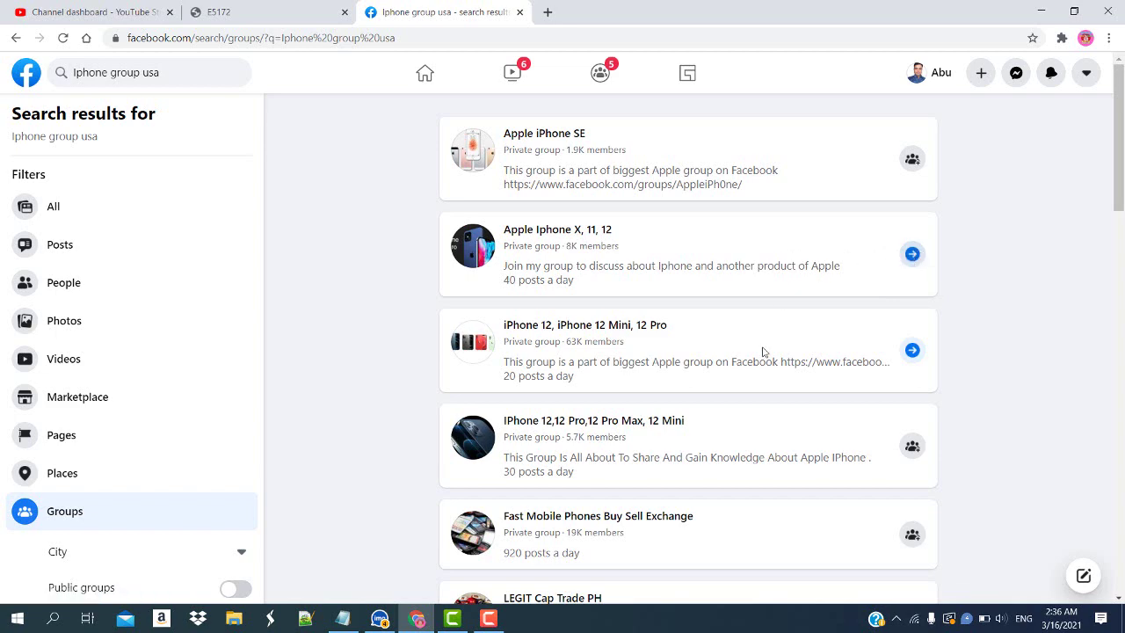
{"action": "scroll", "coordinate": [760, 351], "scroll_direction": "down", "scroll_amount": 3}
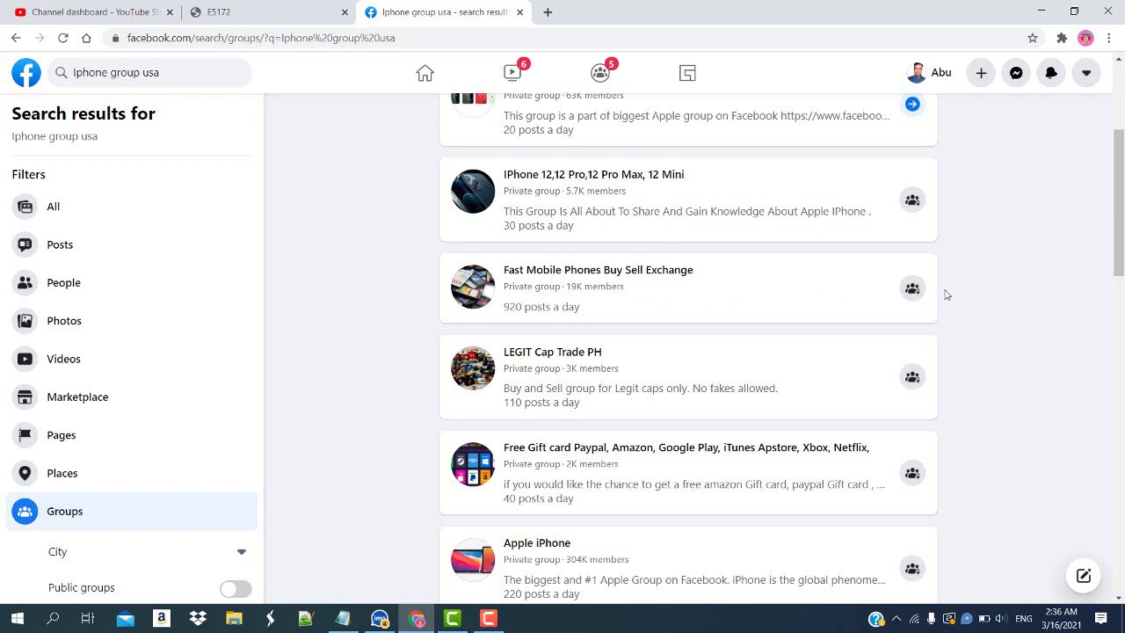
Answer Yes for Fast Mobile Phones Buy Sell Exchange, then request Apple iPhone SE and iPhone 12 Pro Max.
{"action": "left_click", "coordinate": [915, 290]}
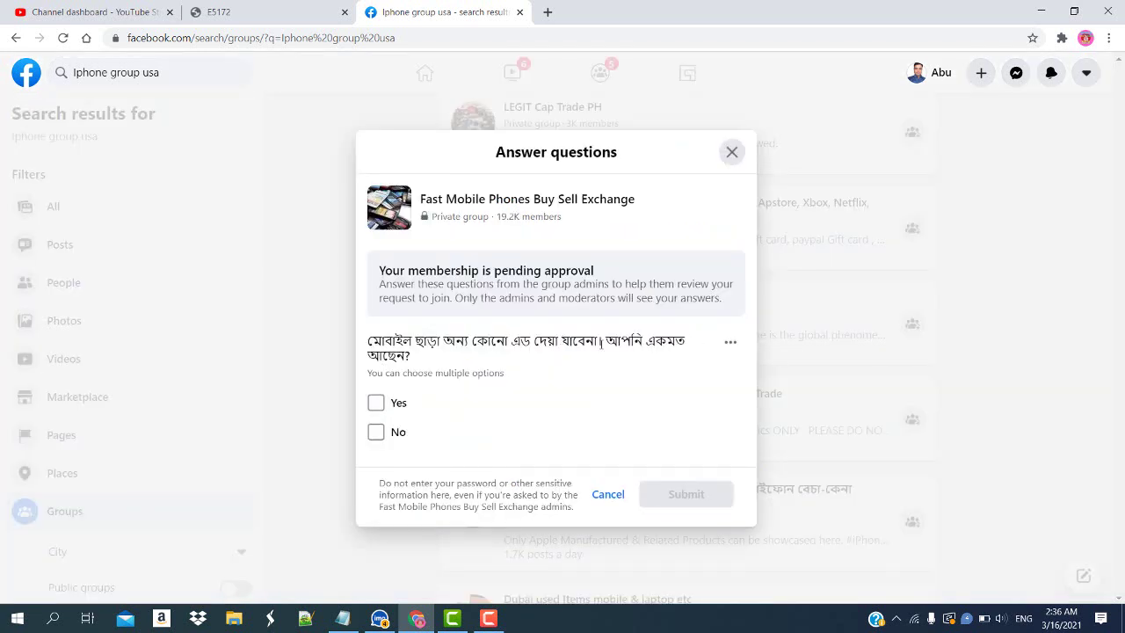
{"action": "left_click", "coordinate": [376, 404]}
{"action": "left_click", "coordinate": [685, 494]}
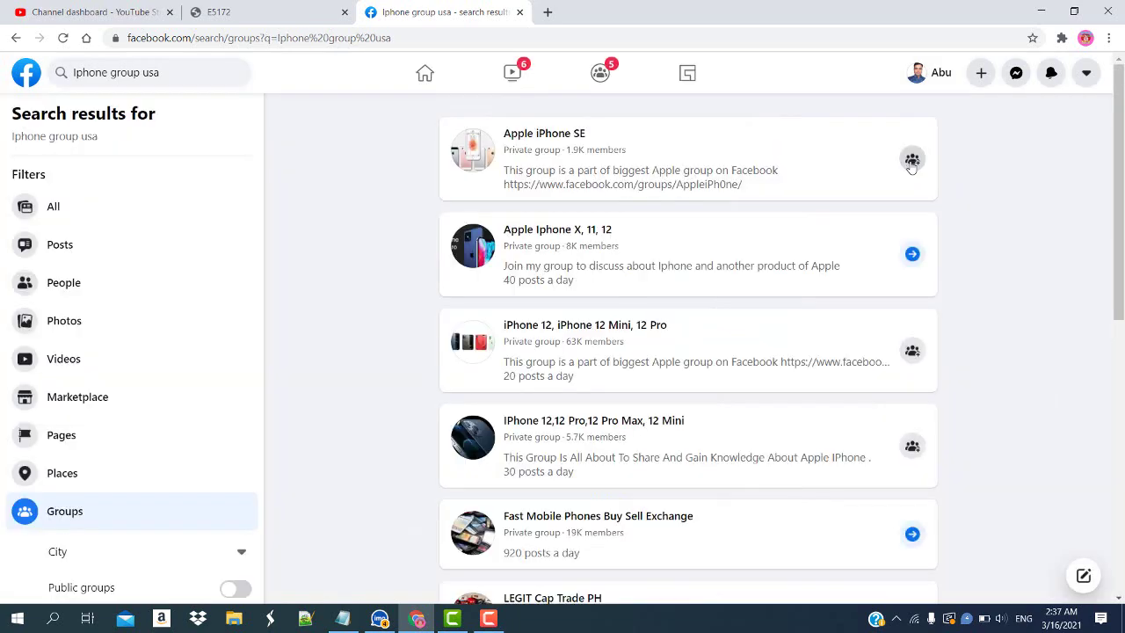
{"action": "left_click", "coordinate": [912, 158]}
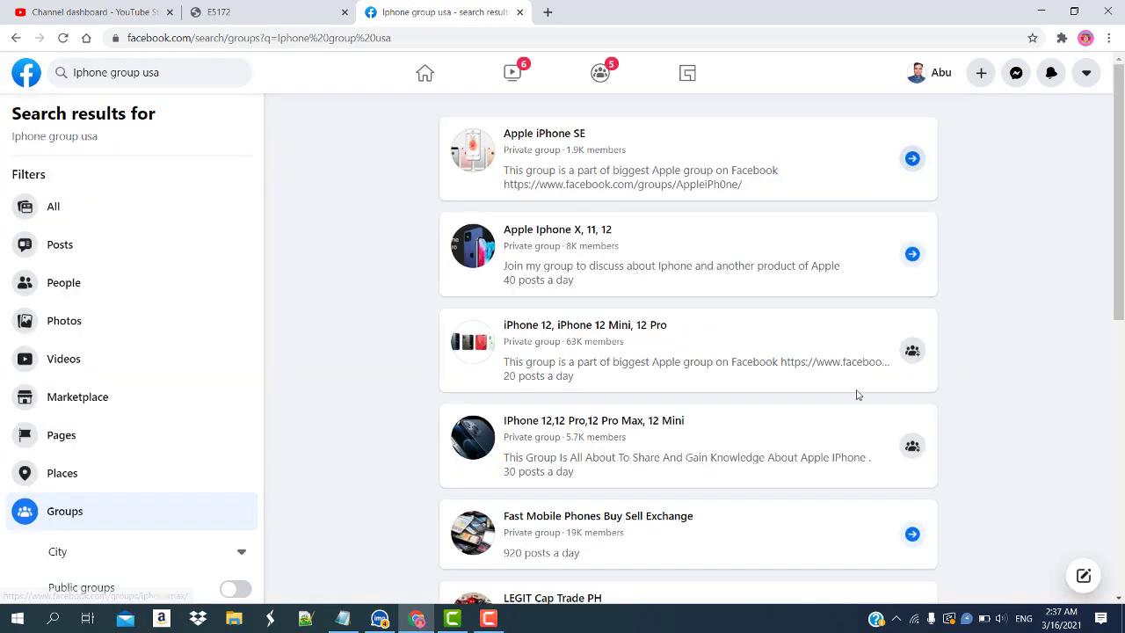
{"action": "scroll", "coordinate": [909, 307], "scroll_direction": "down", "scroll_amount": 2}
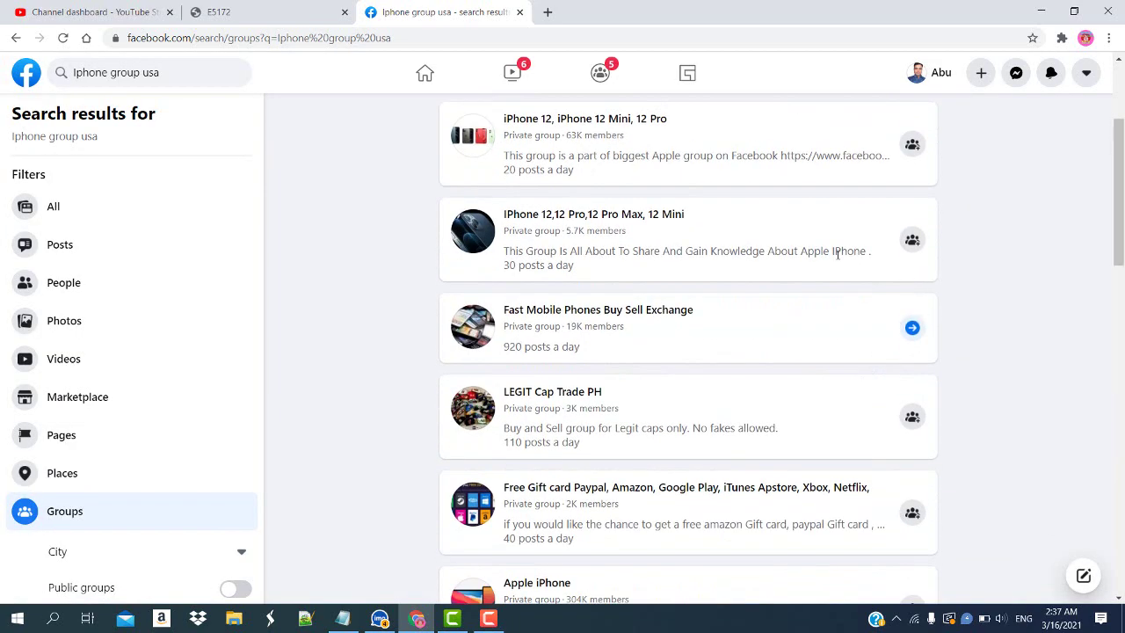
{"action": "scroll", "coordinate": [912, 280], "scroll_direction": "up", "scroll_amount": 1}
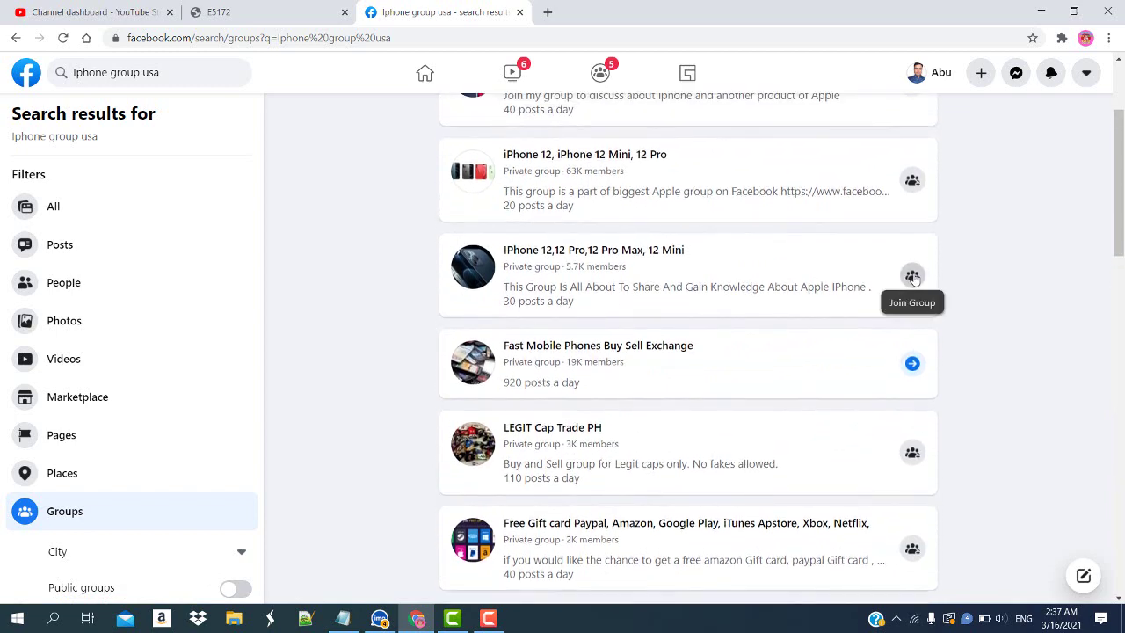
{"action": "left_click", "coordinate": [912, 276]}
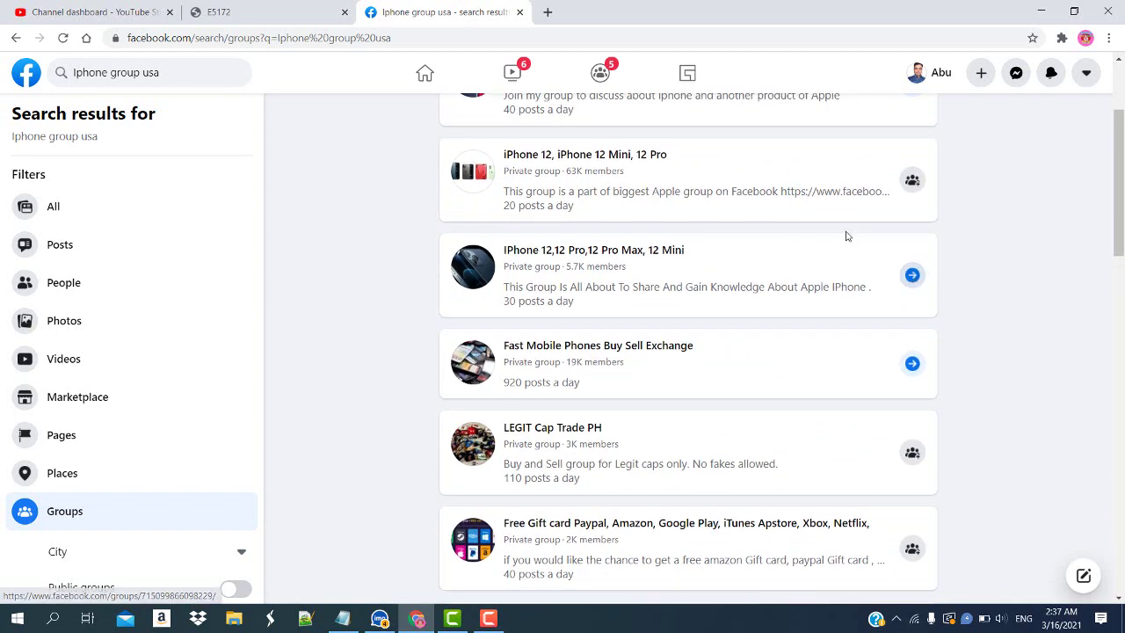
{"action": "scroll", "coordinate": [846, 236], "scroll_direction": "up", "scroll_amount": 2}
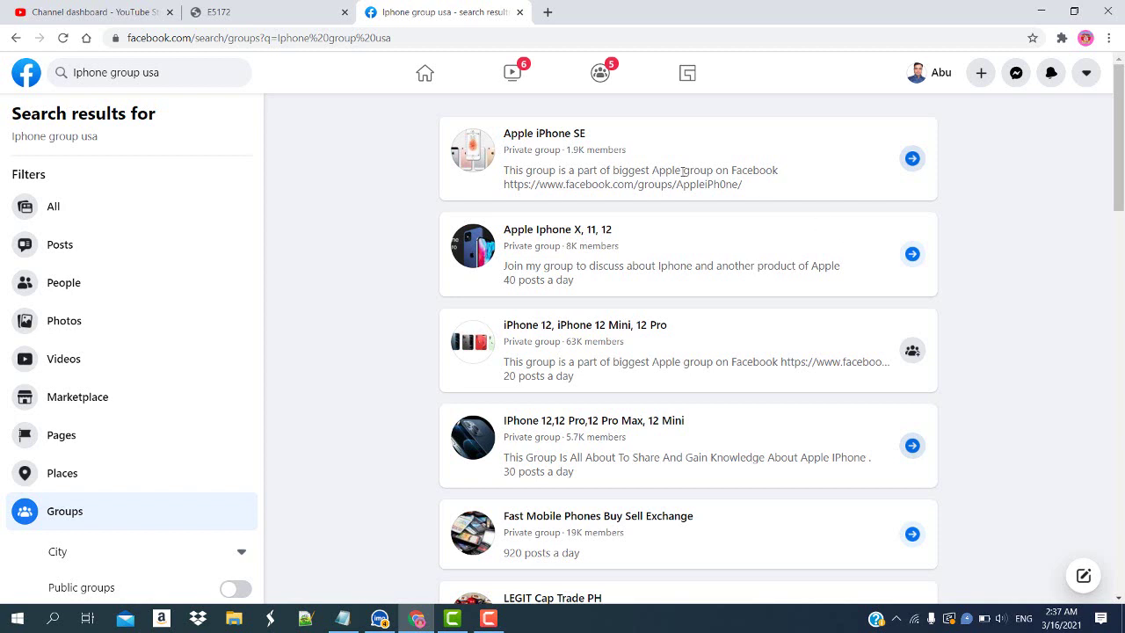
Filter the 'Iphone group usa' results to Pages and like the Apple iPhone page.
{"action": "left_click", "coordinate": [74, 446]}
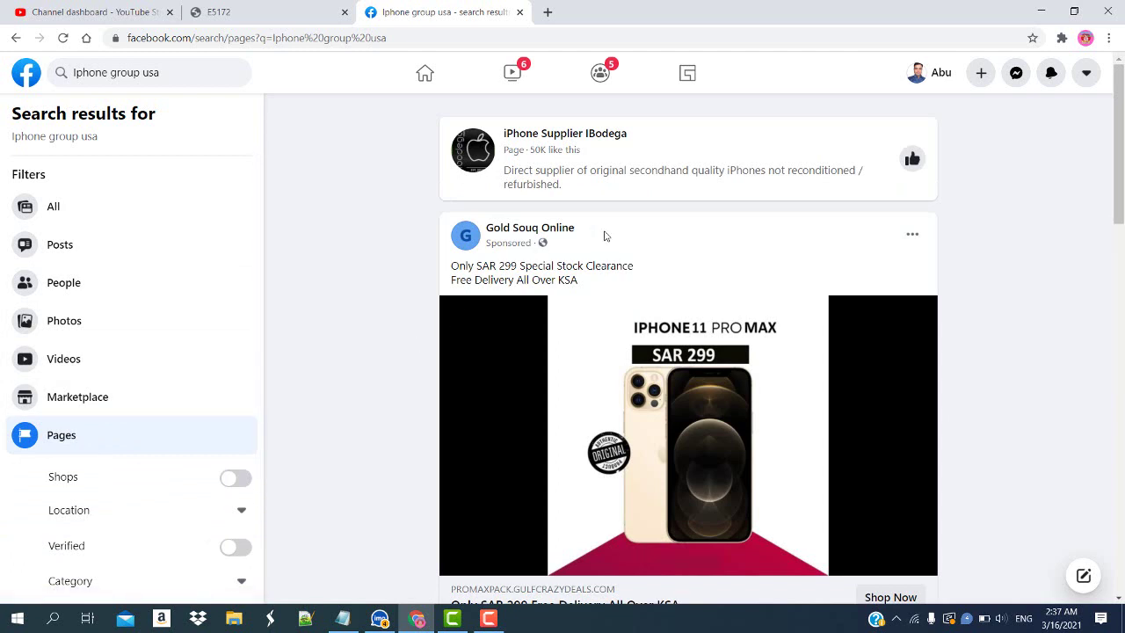
{"action": "scroll", "coordinate": [604, 236], "scroll_direction": "down", "scroll_amount": 1}
{"action": "scroll", "coordinate": [604, 235], "scroll_direction": "up", "scroll_amount": 1}
{"action": "scroll", "coordinate": [891, 295], "scroll_direction": "down", "scroll_amount": 5}
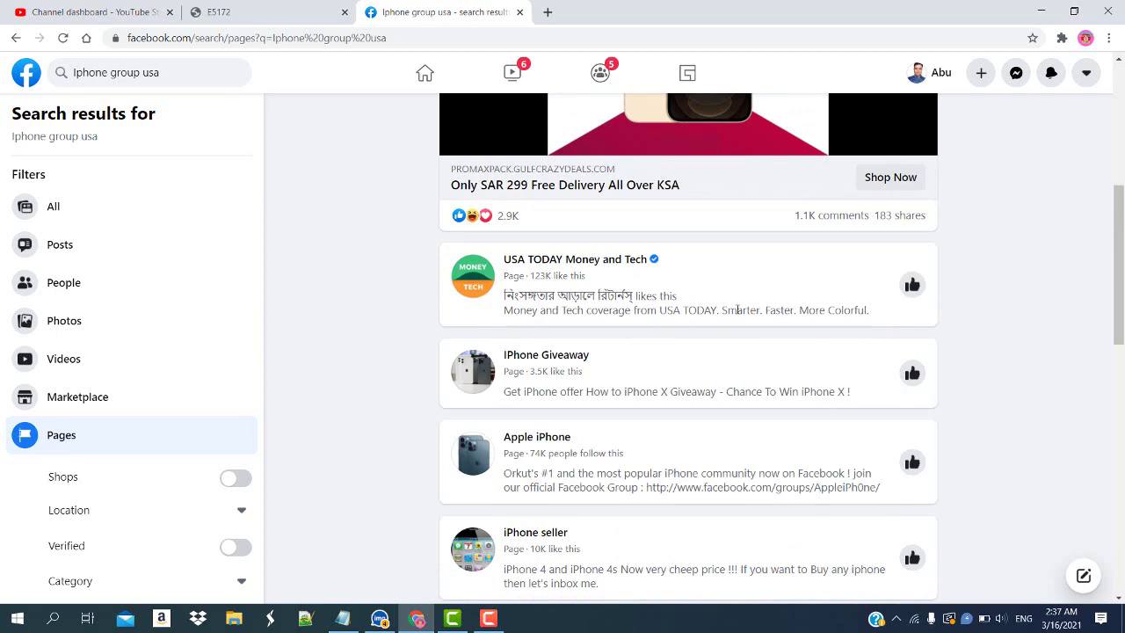
{"action": "scroll", "coordinate": [642, 369], "scroll_direction": "down", "scroll_amount": 3}
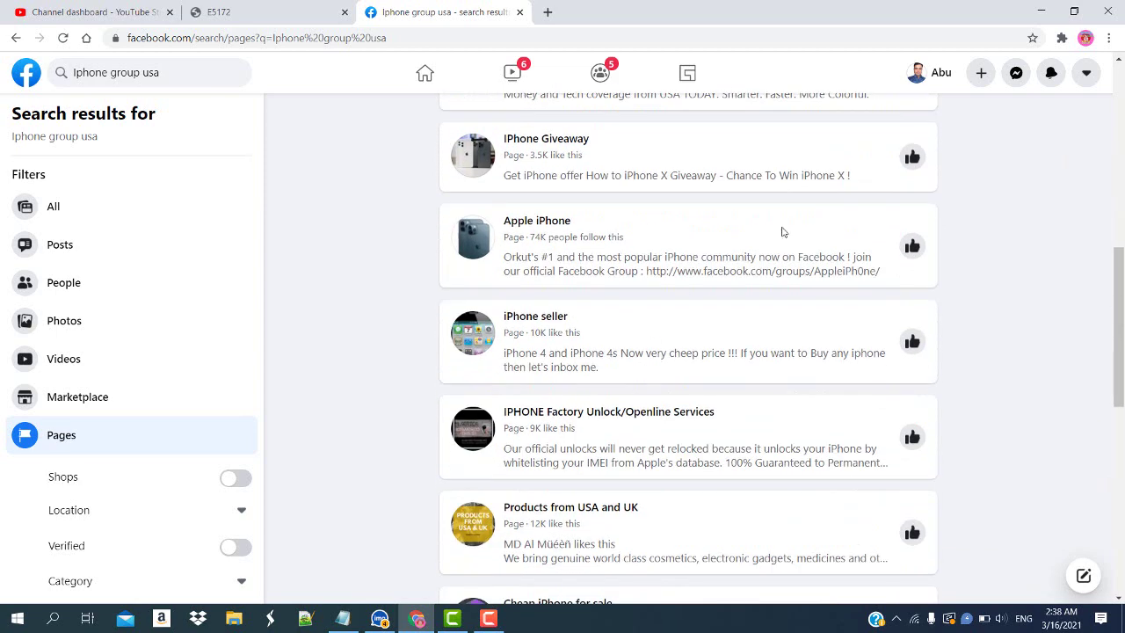
{"action": "left_click", "coordinate": [910, 249]}
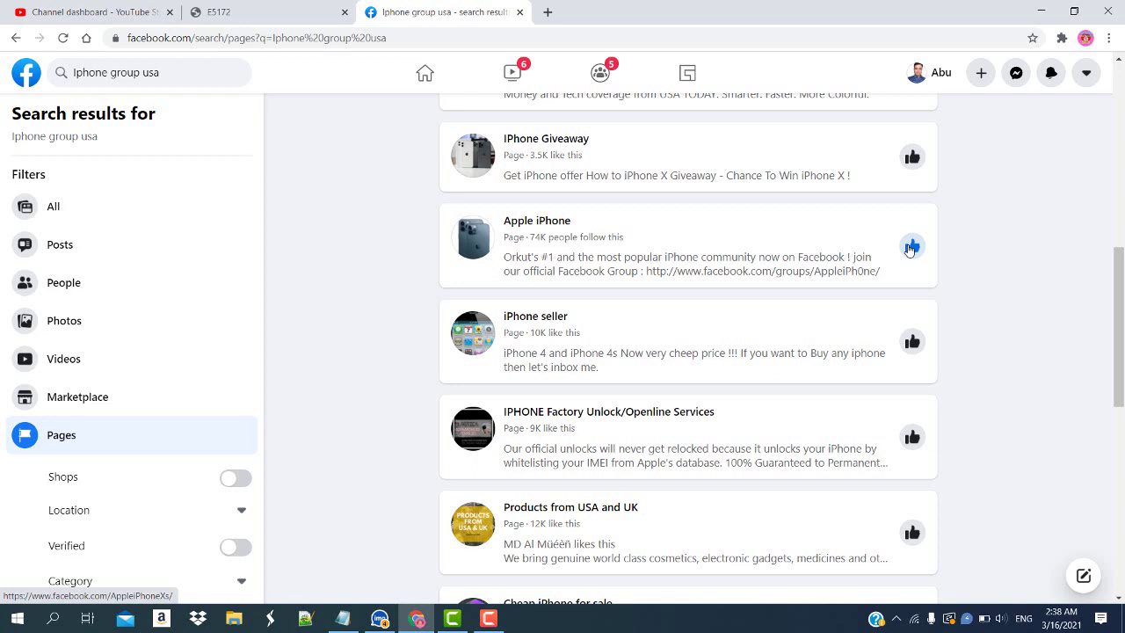
{"action": "scroll", "coordinate": [710, 298], "scroll_direction": "down", "scroll_amount": 2}
{"action": "scroll", "coordinate": [709, 298], "scroll_direction": "down", "scroll_amount": 2}
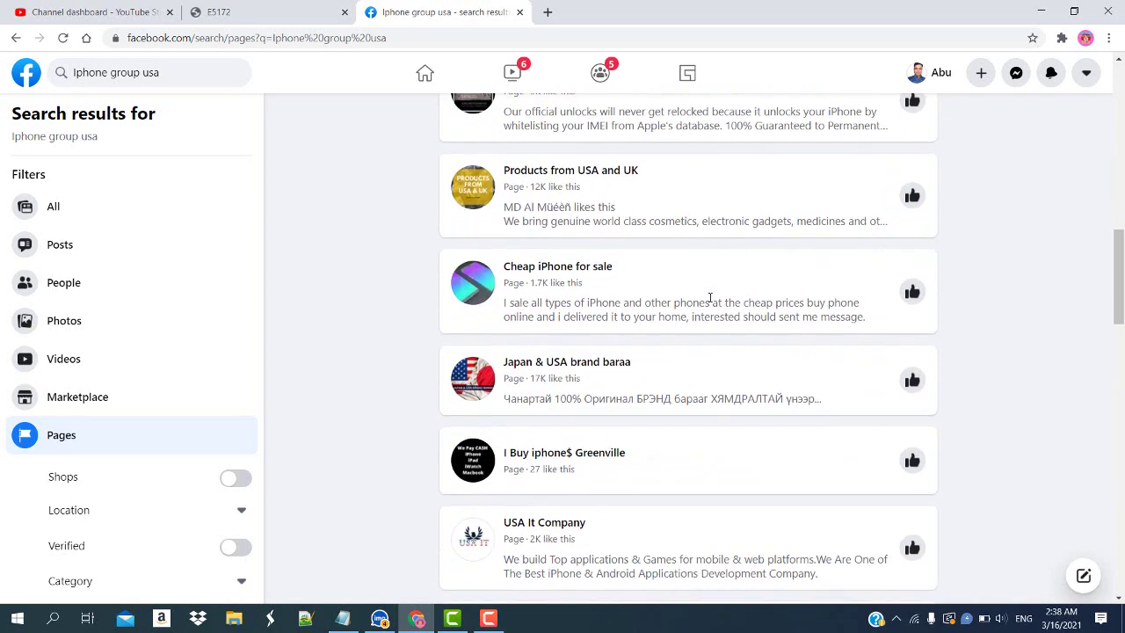
{"action": "scroll", "coordinate": [710, 298], "scroll_direction": "down", "scroll_amount": 3}
{"action": "scroll", "coordinate": [711, 301], "scroll_direction": "up", "scroll_amount": 2}
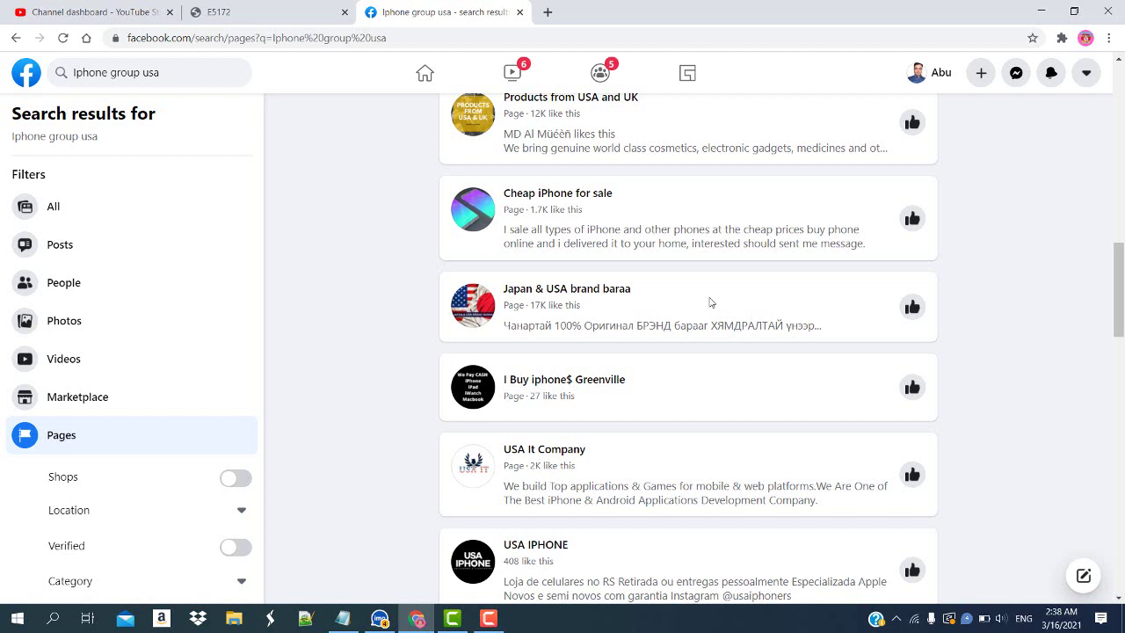
{"action": "scroll", "coordinate": [709, 303], "scroll_direction": "down", "scroll_amount": 2}
{"action": "scroll", "coordinate": [710, 303], "scroll_direction": "up", "scroll_amount": 2}
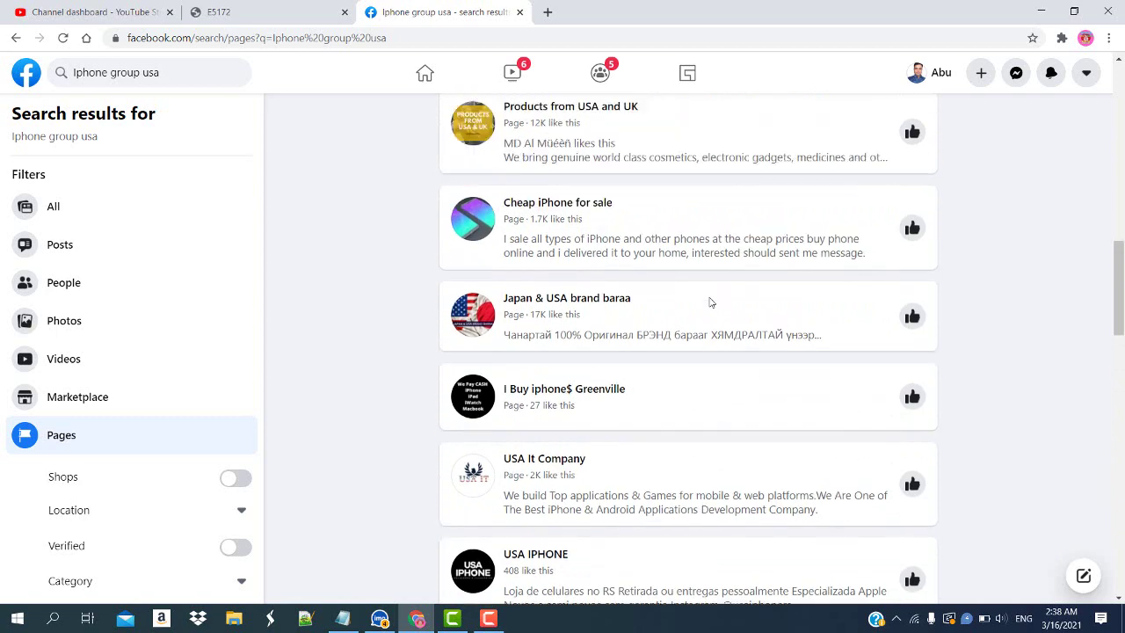
{"action": "scroll", "coordinate": [710, 303], "scroll_direction": "up", "scroll_amount": 4}
{"action": "scroll", "coordinate": [710, 308], "scroll_direction": "up", "scroll_amount": 8}
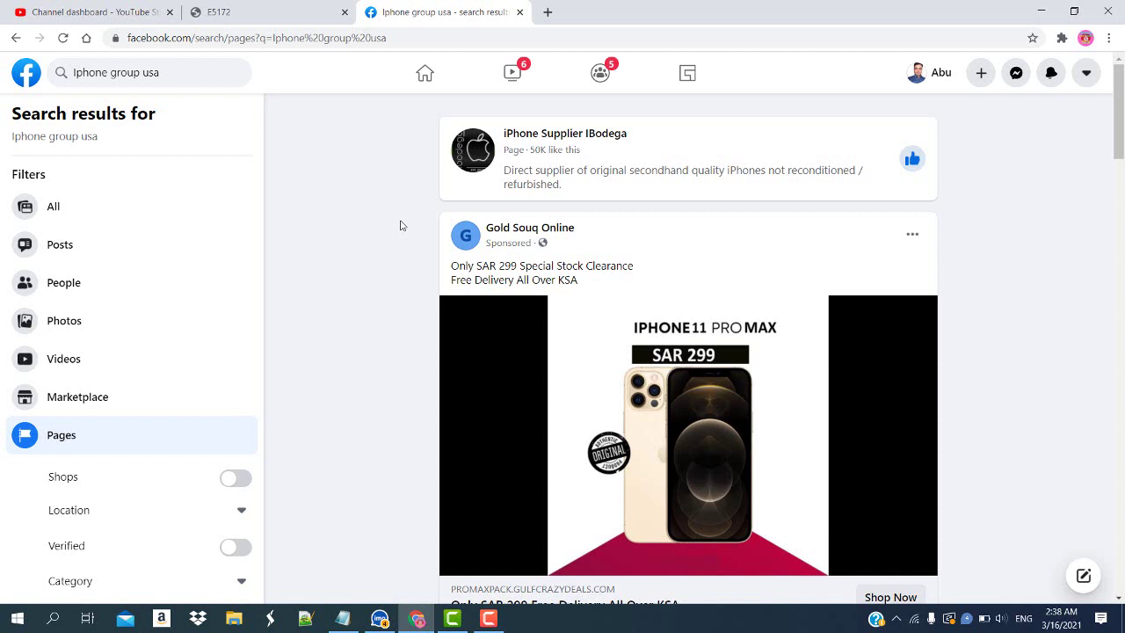
{"action": "scroll", "coordinate": [403, 225], "scroll_direction": "down", "scroll_amount": 1}
{"action": "scroll", "coordinate": [402, 225], "scroll_direction": "up", "scroll_amount": 1}
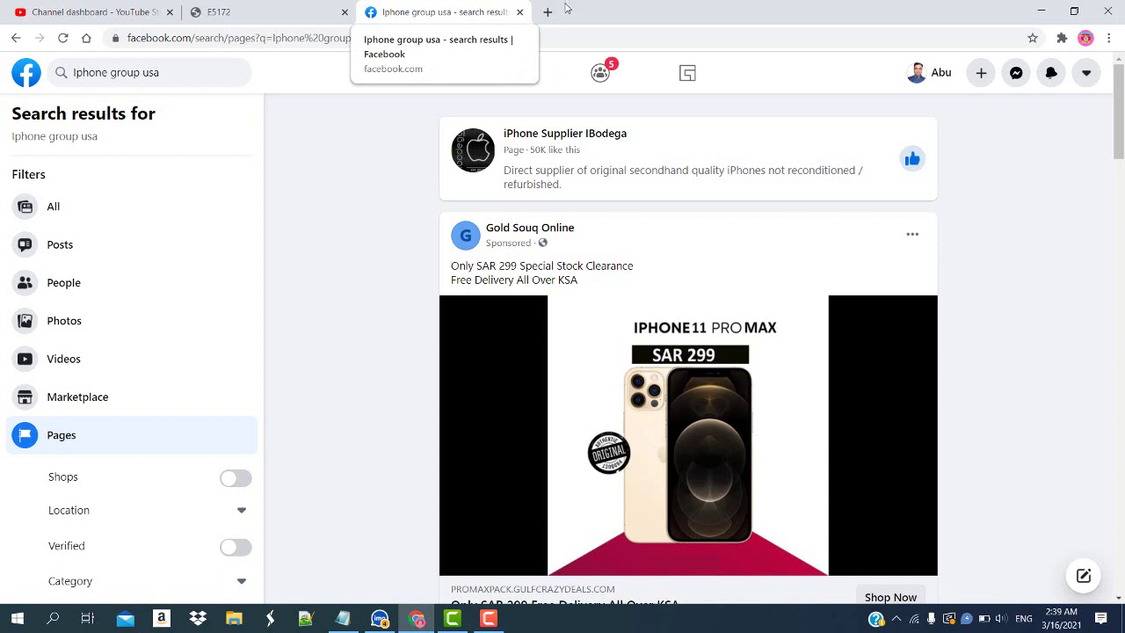
Change the search to 'Iphone group bd' and show only group results.
{"action": "left_click", "coordinate": [156, 75]}
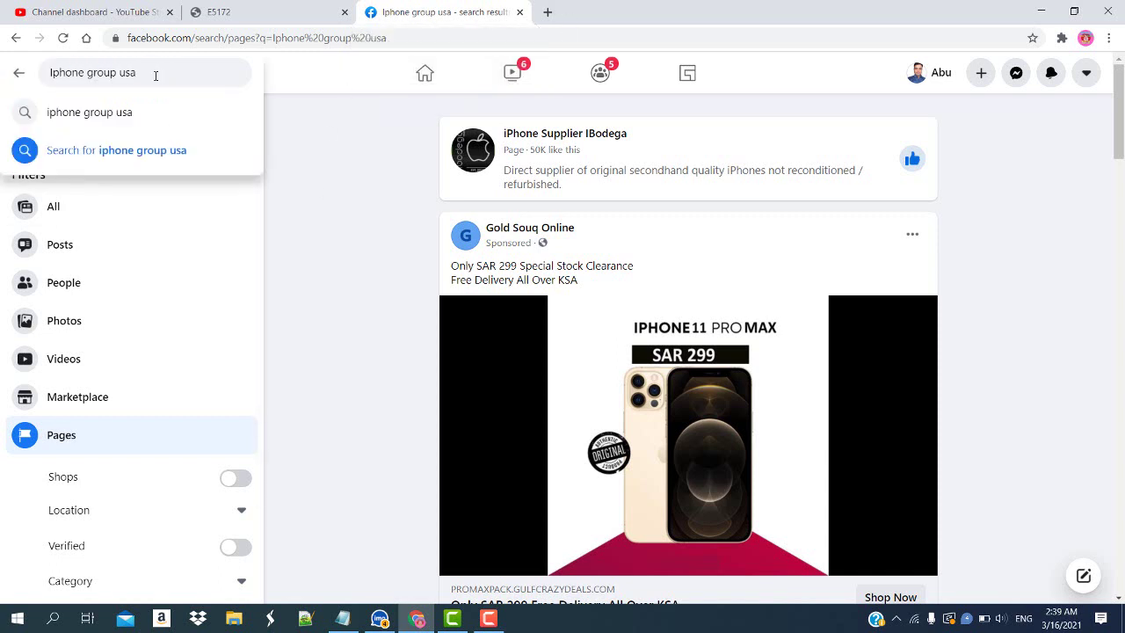
{"action": "key", "text": "BackSpace"}
{"action": "key", "text": "BackSpace"}
{"action": "key", "text": "BackSpace"}
{"action": "key", "text": "BackSpace"}
{"action": "key", "text": "BackSpace"}
{"action": "key", "text": "BackSpace"}
{"action": "type", "text": "up bd"}
{"action": "key", "text": "Return"}
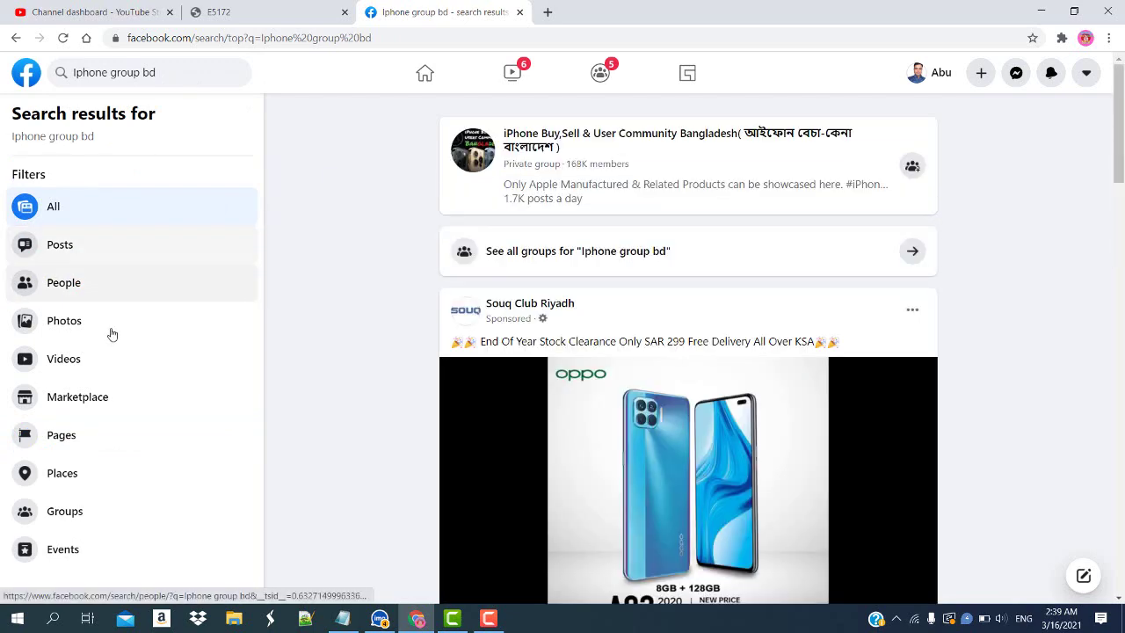
{"action": "left_click", "coordinate": [64, 510]}
{"action": "mouse_move", "coordinate": [688, 268]}
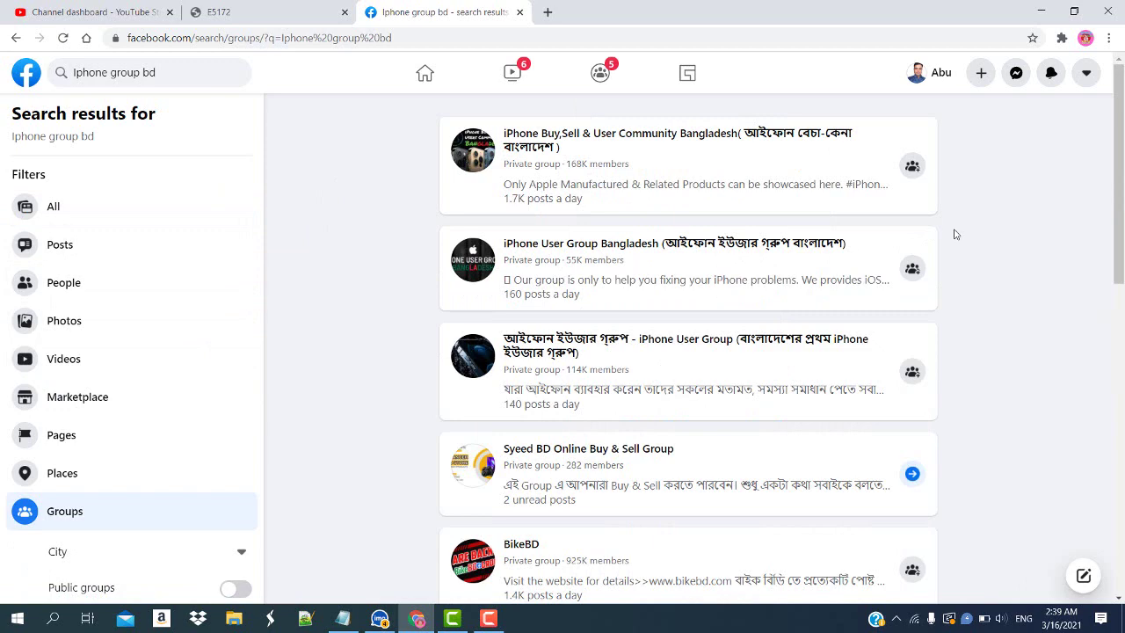
Look through the Iphone group bd groups, then return to the All results view.
{"action": "scroll", "coordinate": [846, 277], "scroll_direction": "down", "scroll_amount": 2}
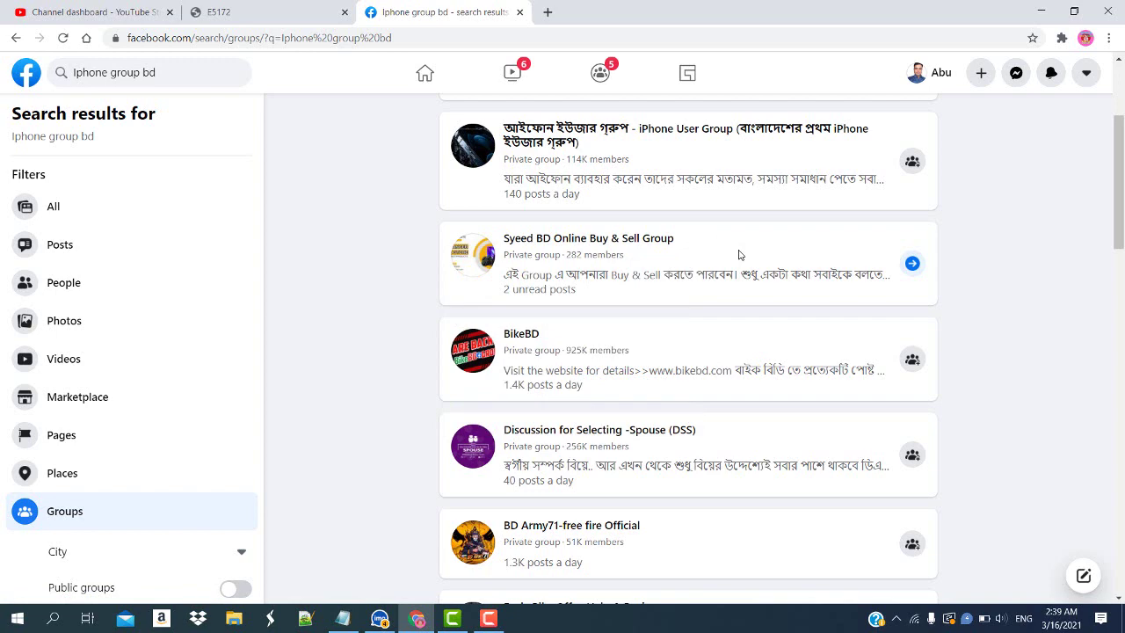
{"action": "scroll", "coordinate": [738, 255], "scroll_direction": "down", "scroll_amount": 2}
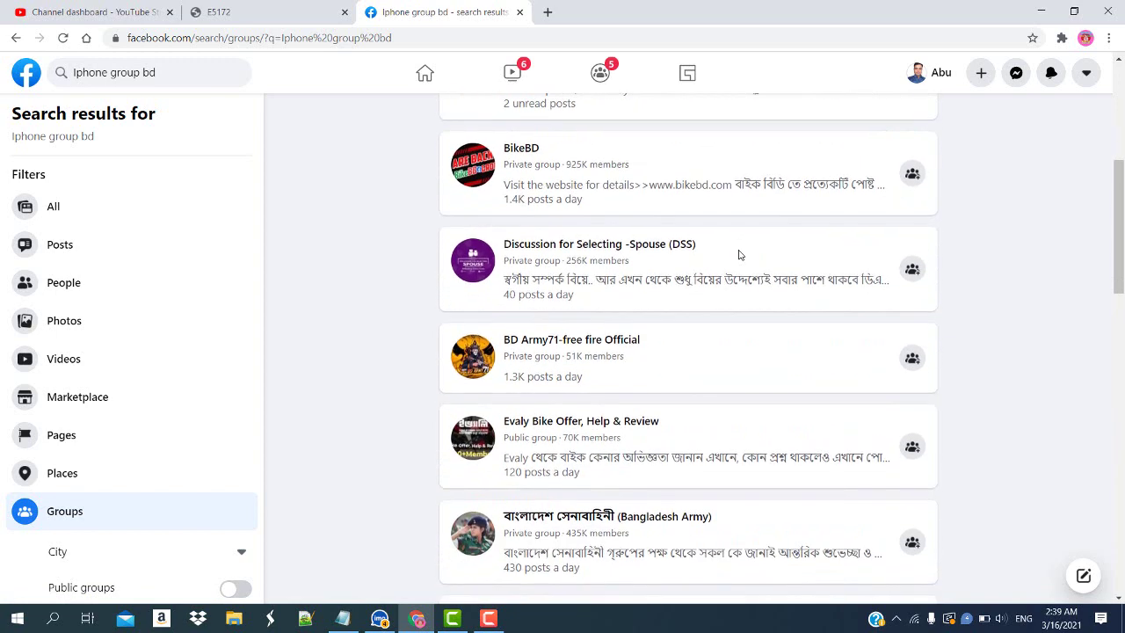
{"action": "scroll", "coordinate": [738, 254], "scroll_direction": "up", "scroll_amount": 4}
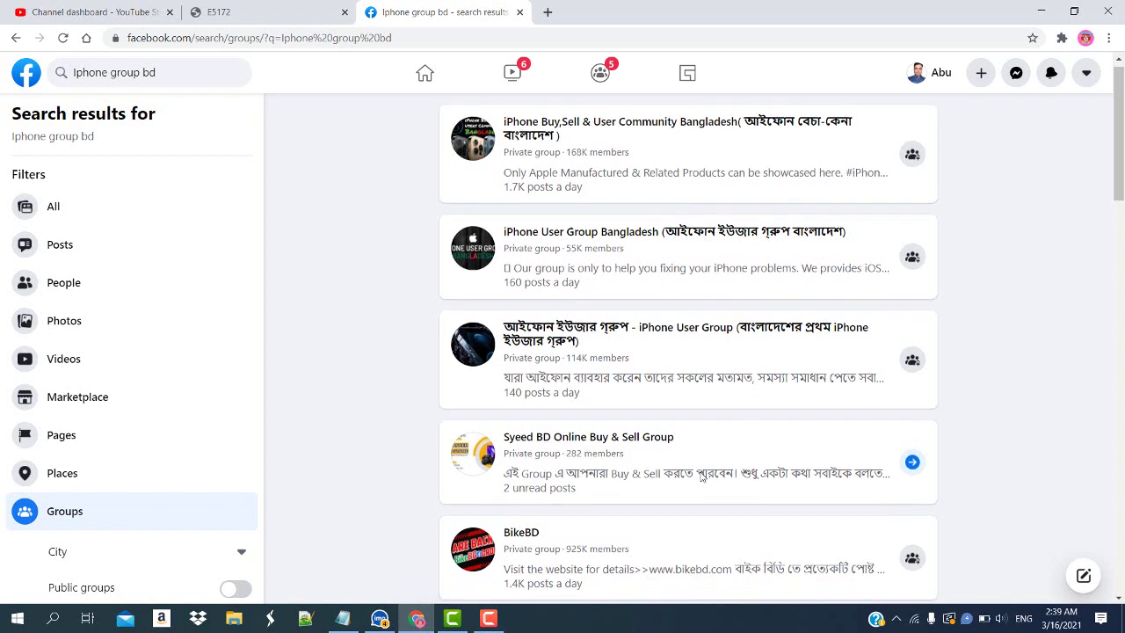
{"action": "scroll", "coordinate": [701, 476], "scroll_direction": "down", "scroll_amount": 1}
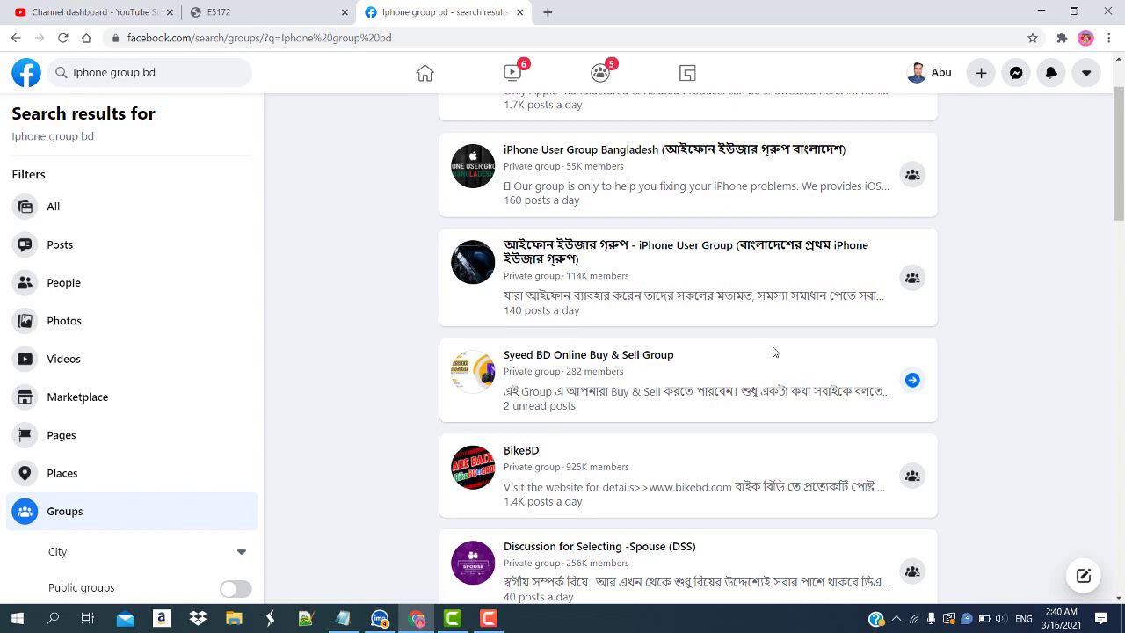
{"action": "scroll", "coordinate": [773, 352], "scroll_direction": "down", "scroll_amount": 3}
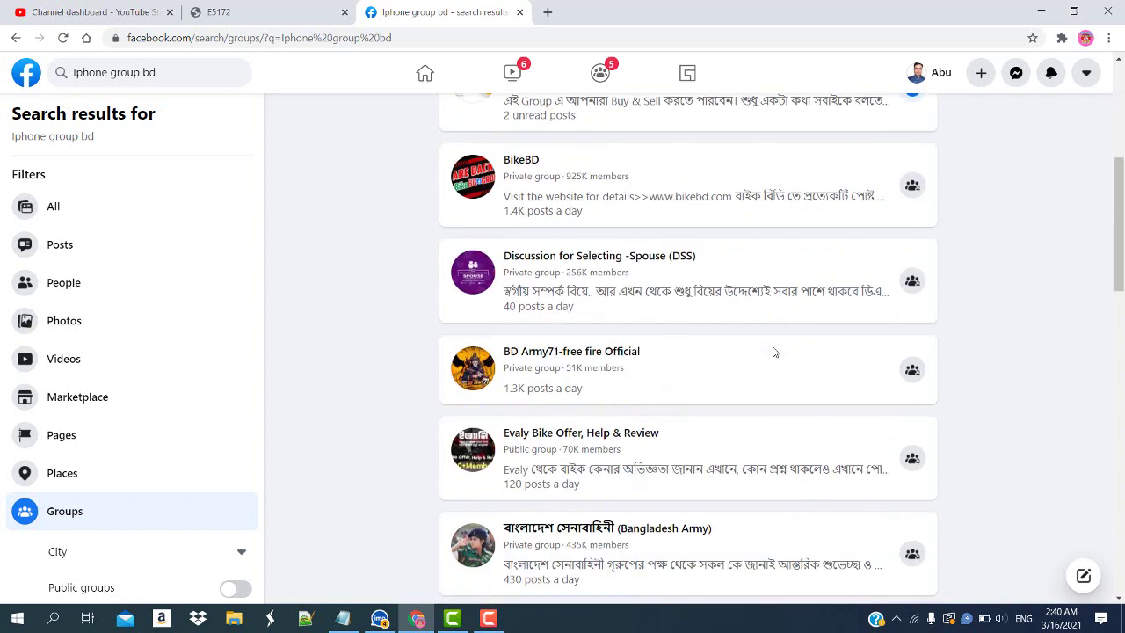
{"action": "scroll", "coordinate": [705, 181], "scroll_direction": "up", "scroll_amount": 1}
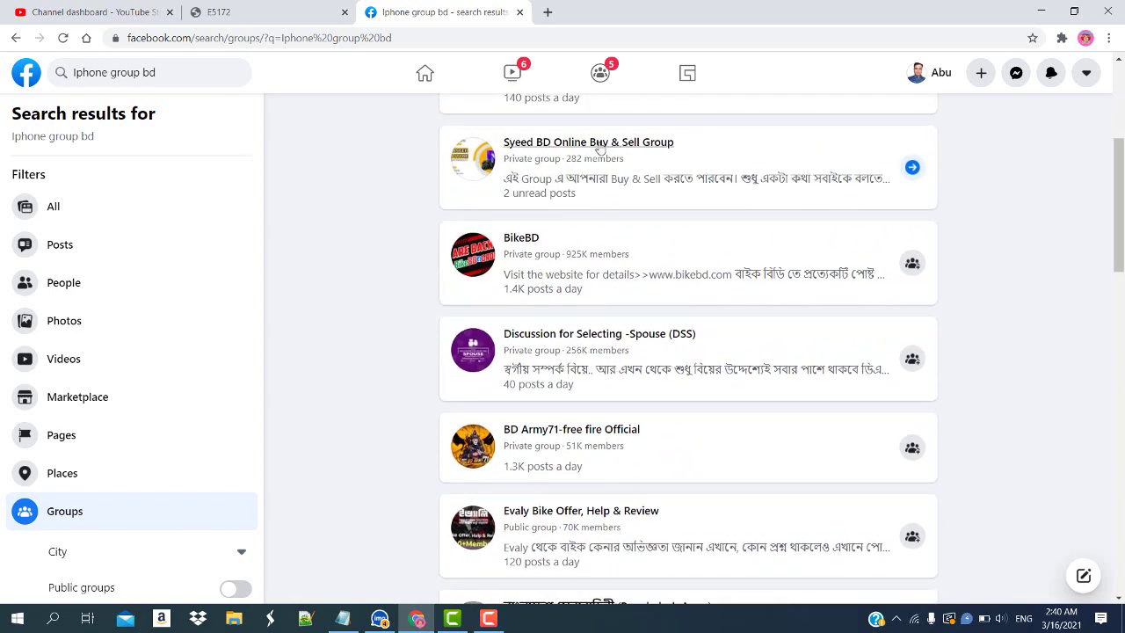
{"action": "mouse_move", "coordinate": [588, 142]}
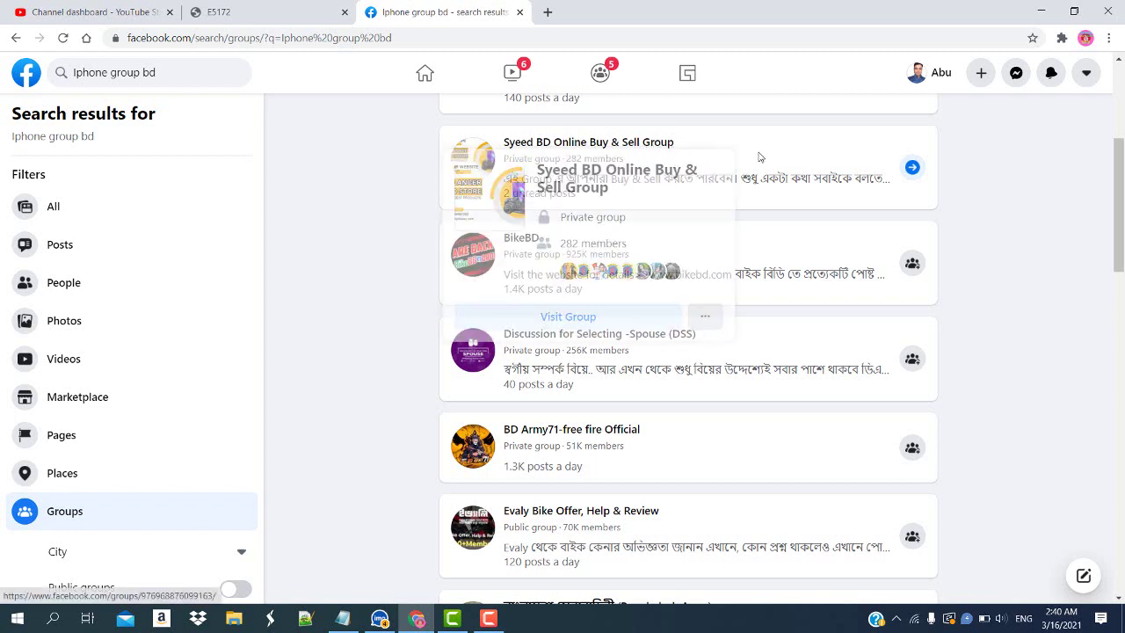
{"action": "scroll", "coordinate": [882, 185], "scroll_direction": "up", "scroll_amount": 3}
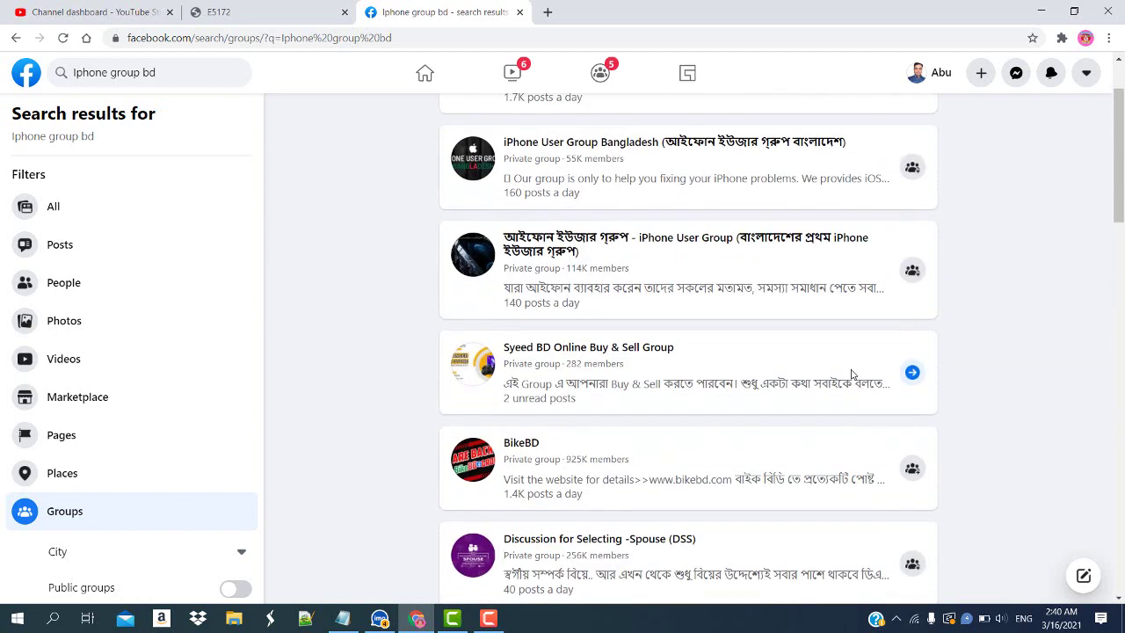
{"action": "scroll", "coordinate": [841, 356], "scroll_direction": "down", "scroll_amount": 1}
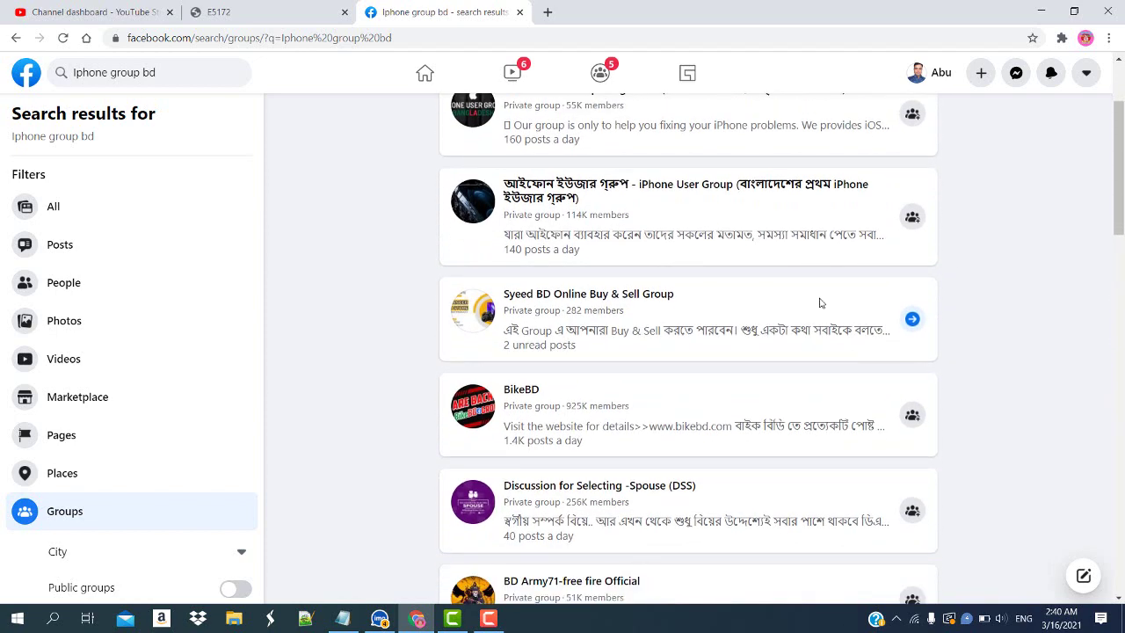
{"action": "scroll", "coordinate": [818, 301], "scroll_direction": "down", "scroll_amount": 2}
{"action": "scroll", "coordinate": [818, 301], "scroll_direction": "down", "scroll_amount": 1}
{"action": "key", "text": "alt+Left"}
{"action": "scroll", "coordinate": [698, 405], "scroll_direction": "up", "scroll_amount": 2}
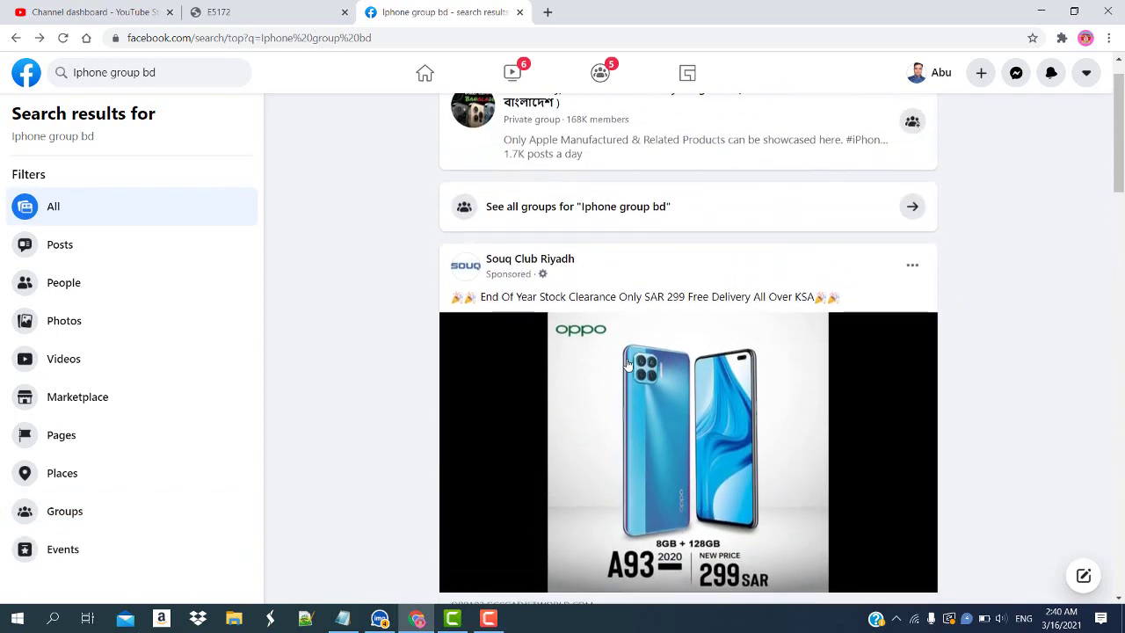
{"action": "scroll", "coordinate": [627, 364], "scroll_direction": "up", "scroll_amount": 1}
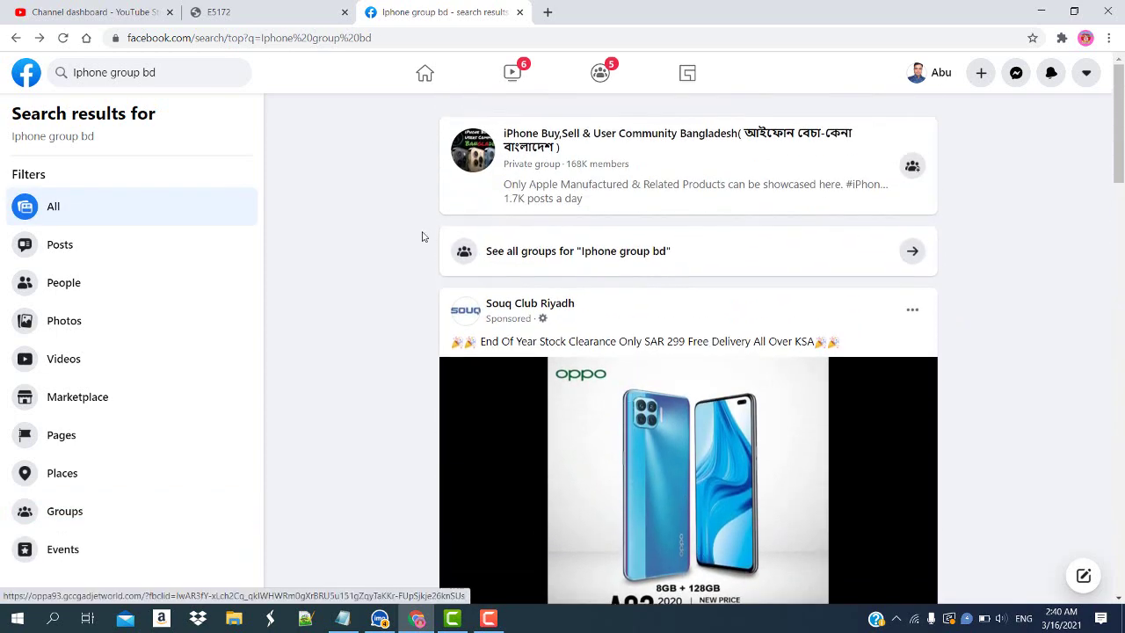